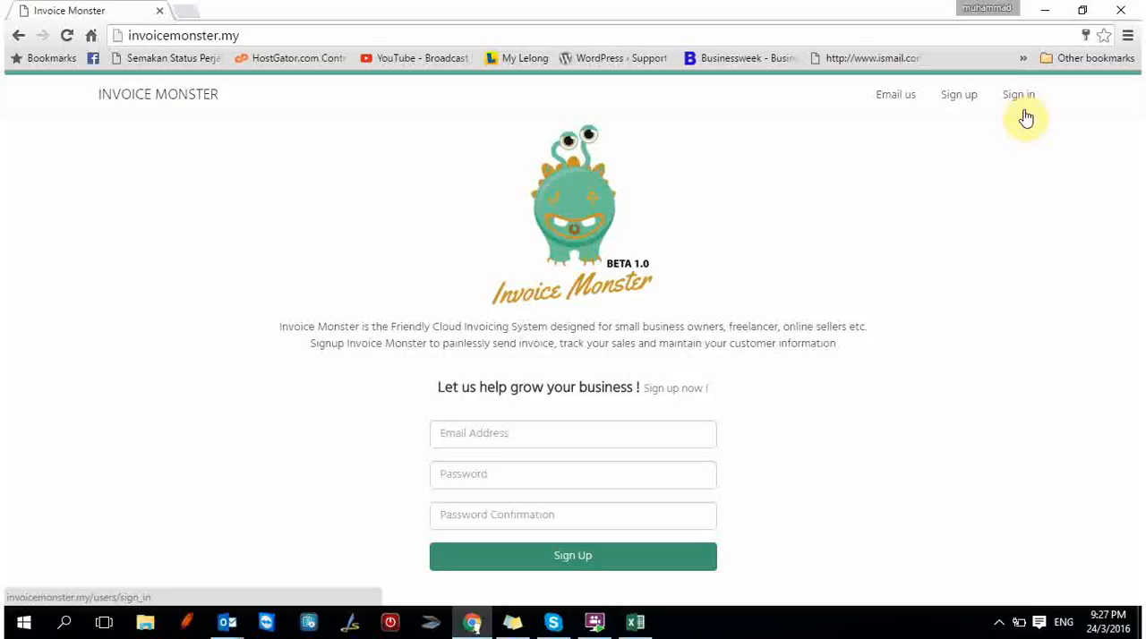
Sign in to the Invoice Monster account with the prefilled login details.
{"action": "left_click", "coordinate": [1024, 110]}
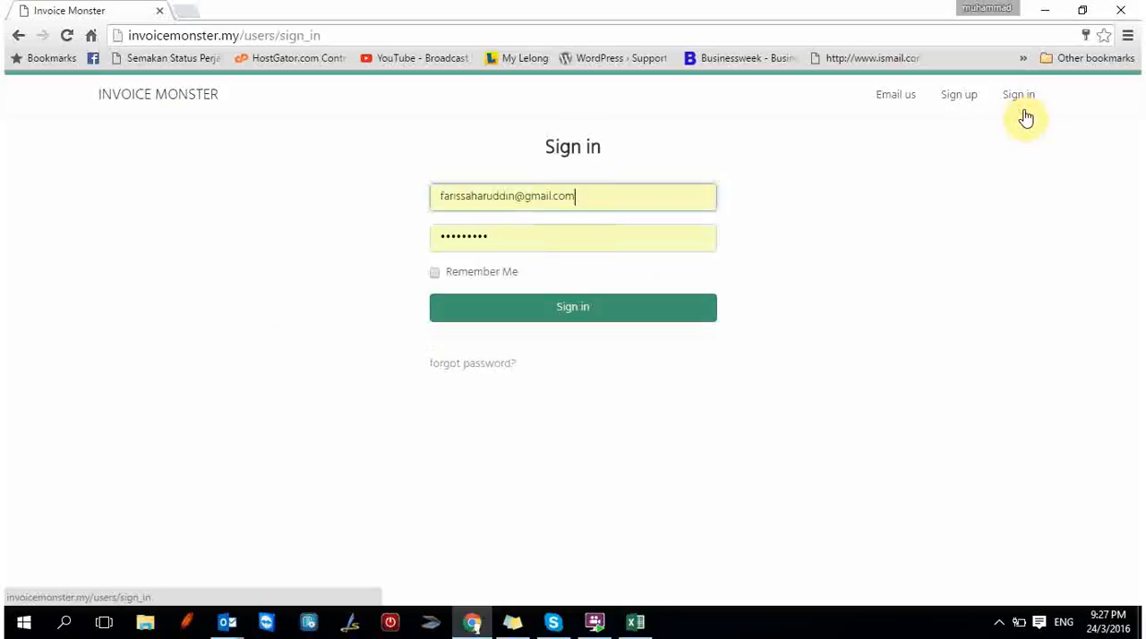
{"action": "left_click", "coordinate": [507, 309]}
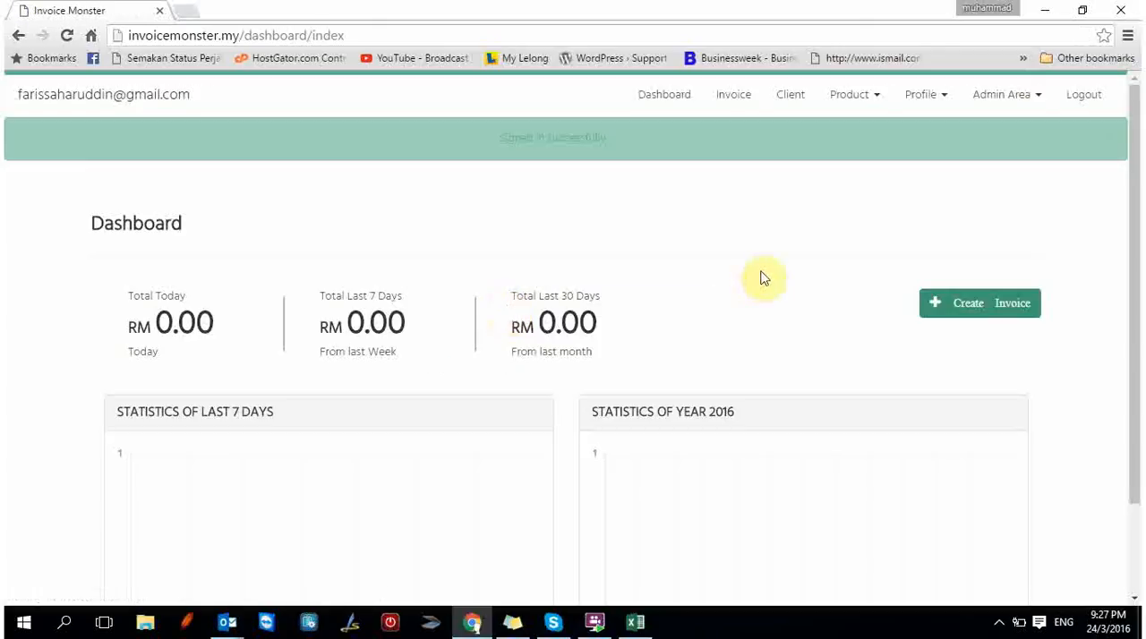
Open the company profile and review its logo, registration, contact, address and description details.
{"action": "left_click", "coordinate": [940, 96]}
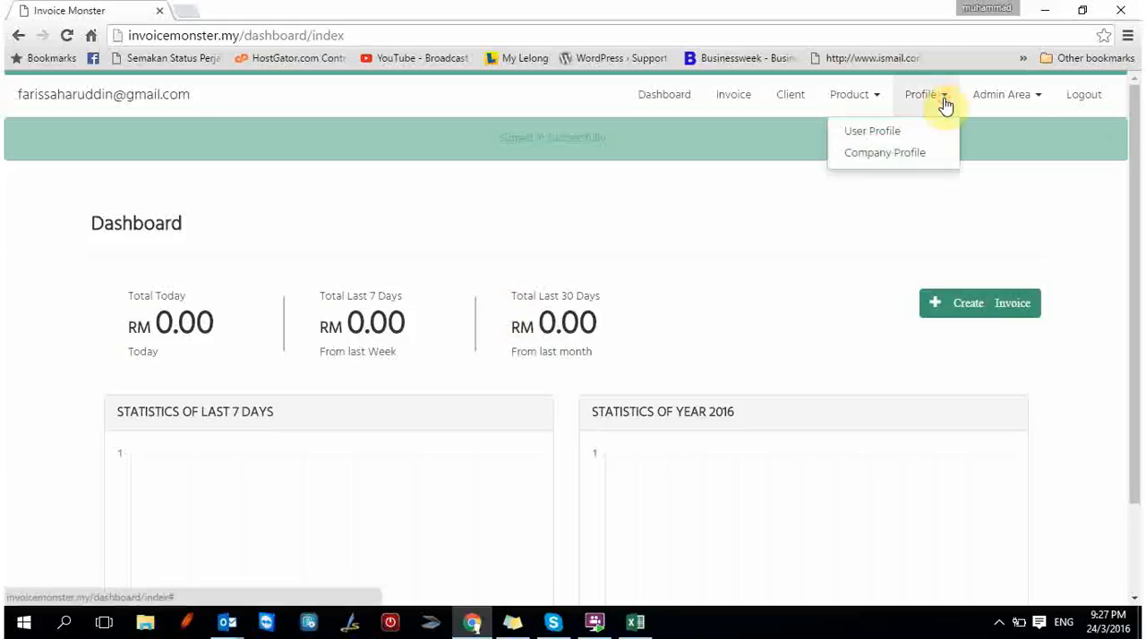
{"action": "left_click", "coordinate": [917, 162]}
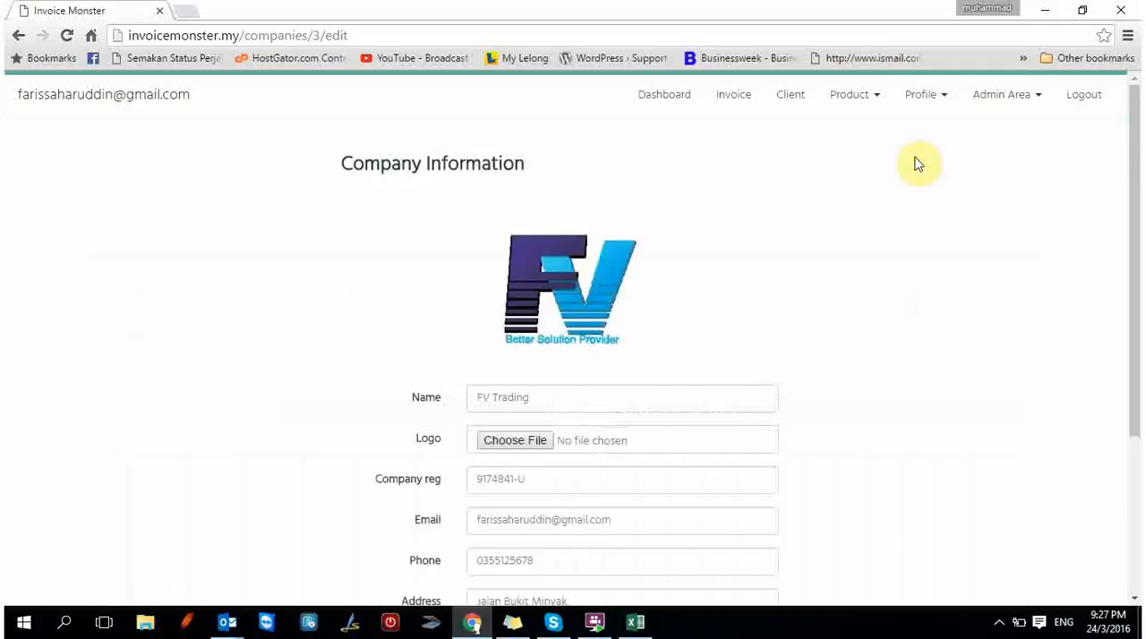
{"action": "scroll", "coordinate": [888, 188], "scroll_direction": "down", "scroll_amount": 2}
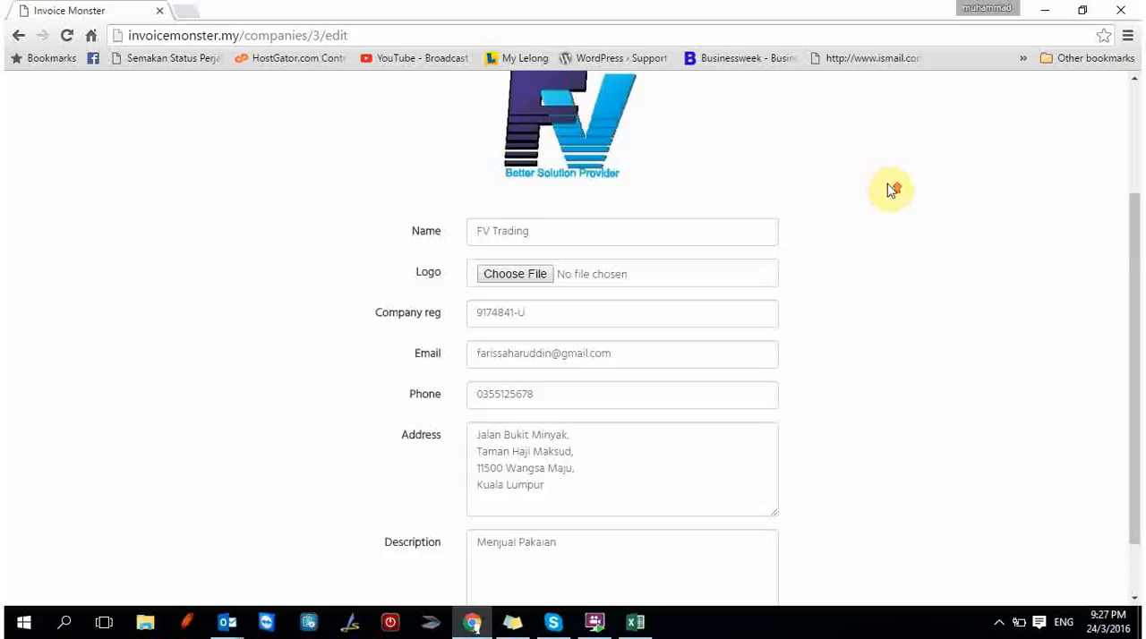
{"action": "scroll", "coordinate": [887, 188], "scroll_direction": "up", "scroll_amount": 2}
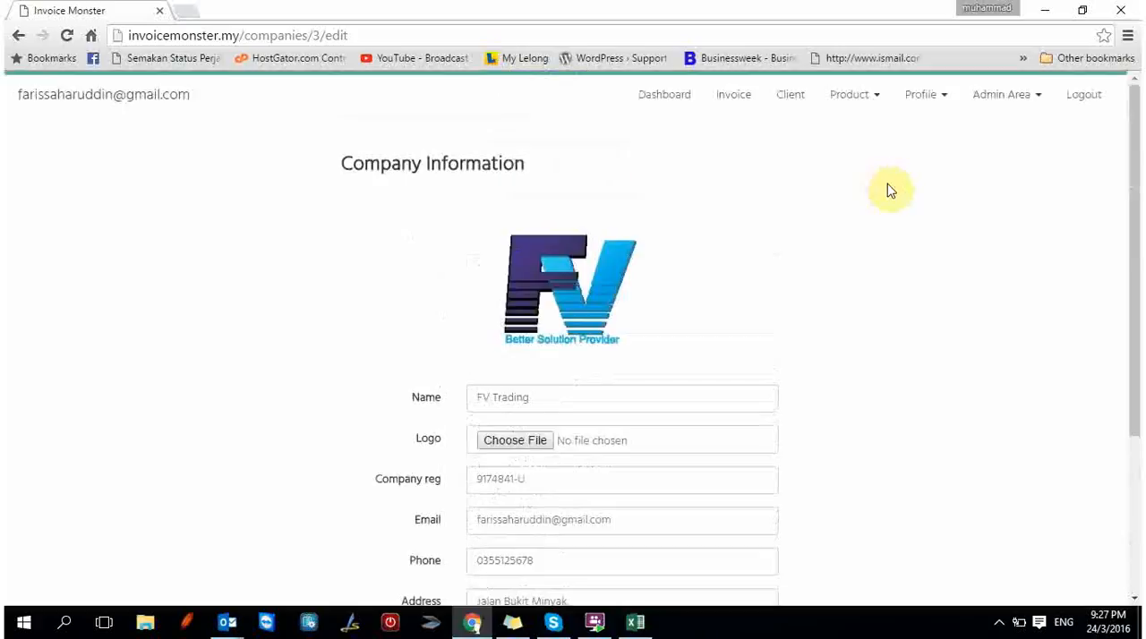
In the product category list, rename the category Makanana as Makanan and save the update.
{"action": "left_click", "coordinate": [866, 100]}
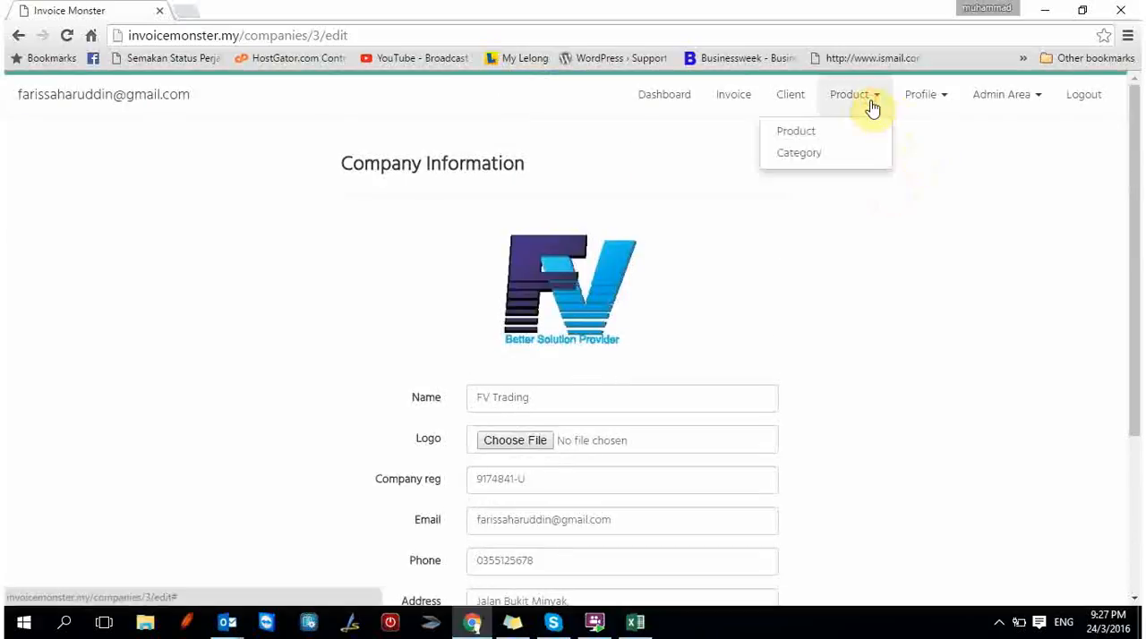
{"action": "left_click", "coordinate": [836, 156]}
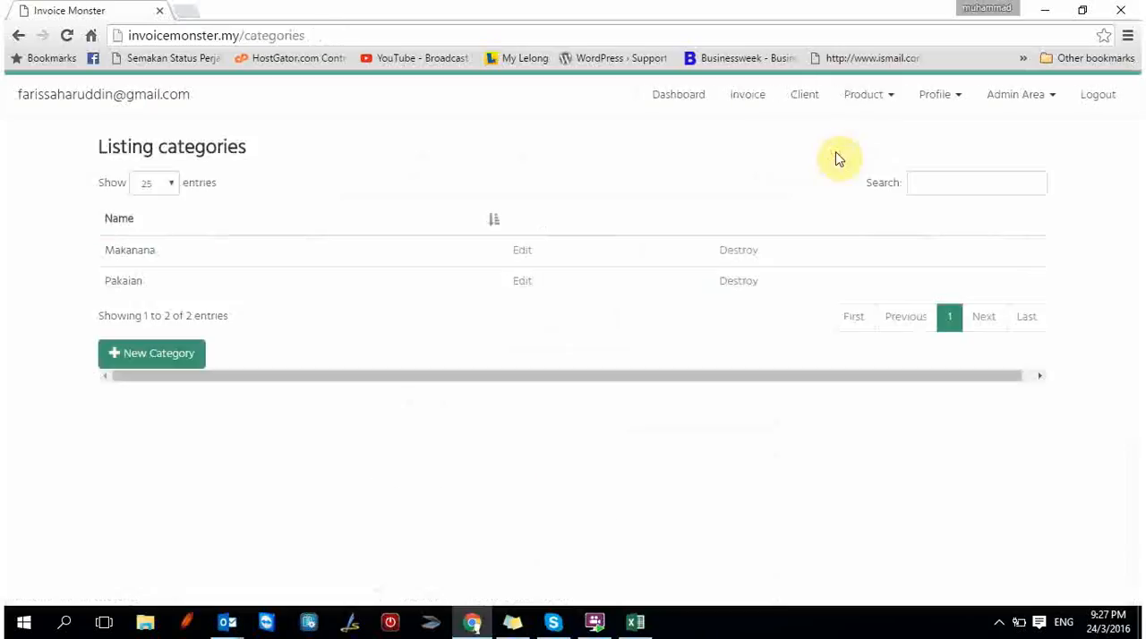
{"action": "left_click", "coordinate": [522, 259]}
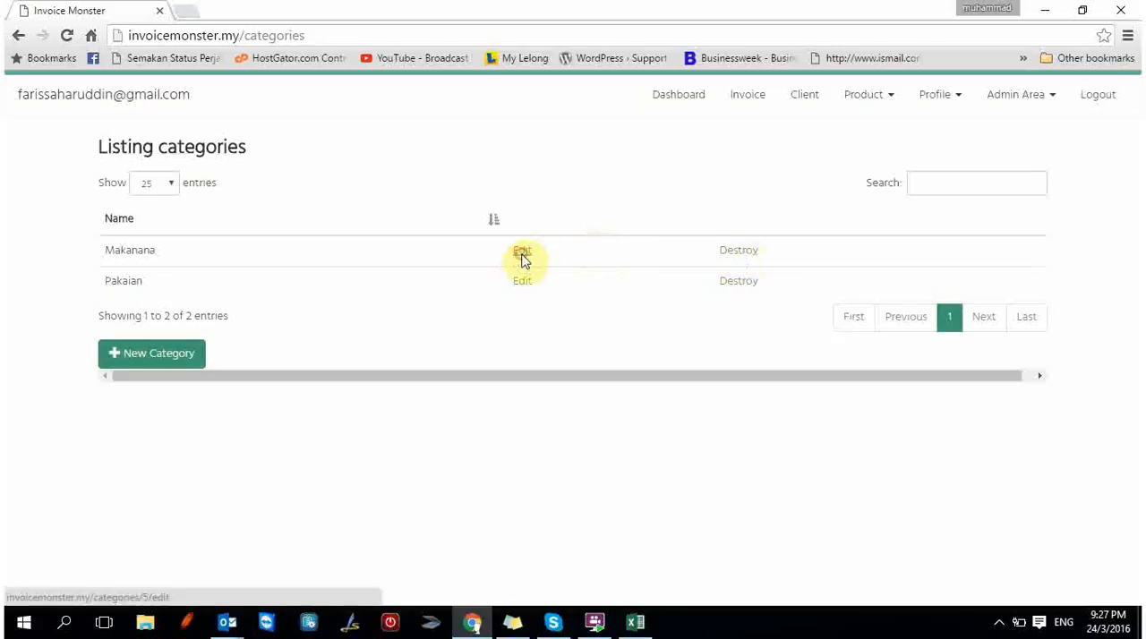
{"action": "double_click", "coordinate": [520, 271]}
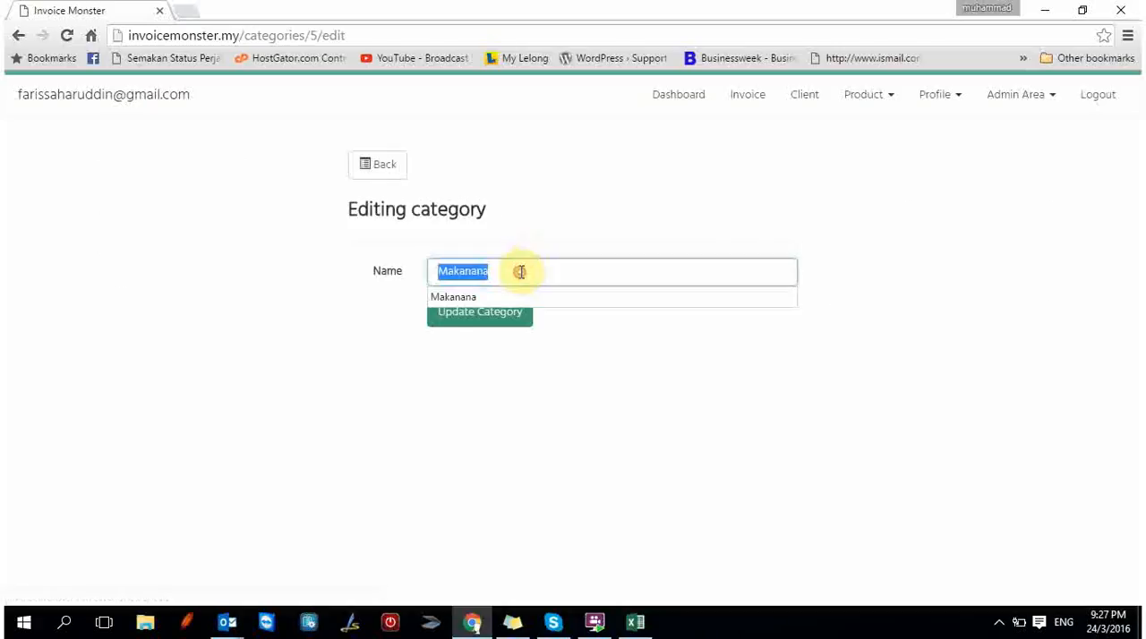
{"action": "type", "text": "Makanan"}
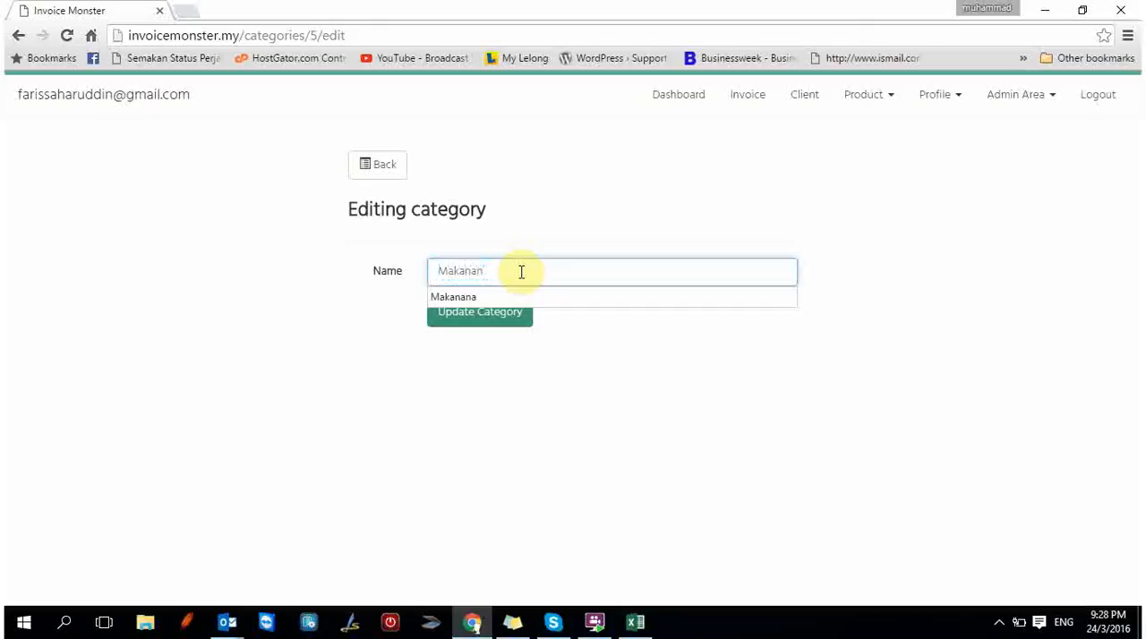
{"action": "left_click", "coordinate": [653, 373]}
{"action": "left_click", "coordinate": [502, 317]}
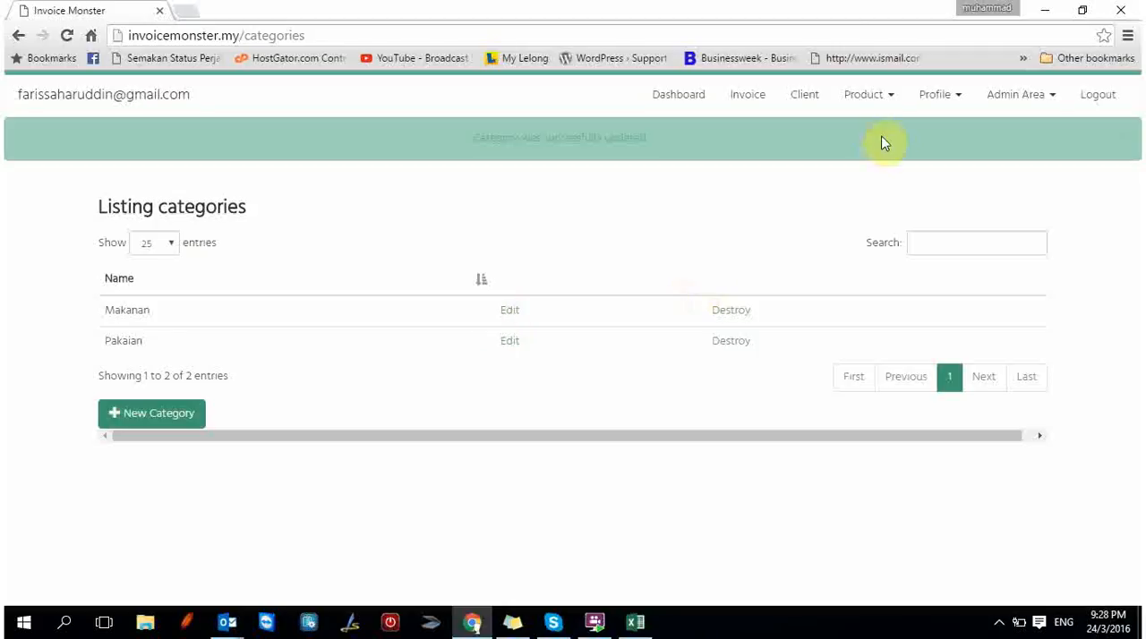
Start a new product in the Pakaian category and name it Baju Melayu.
{"action": "left_click", "coordinate": [882, 97]}
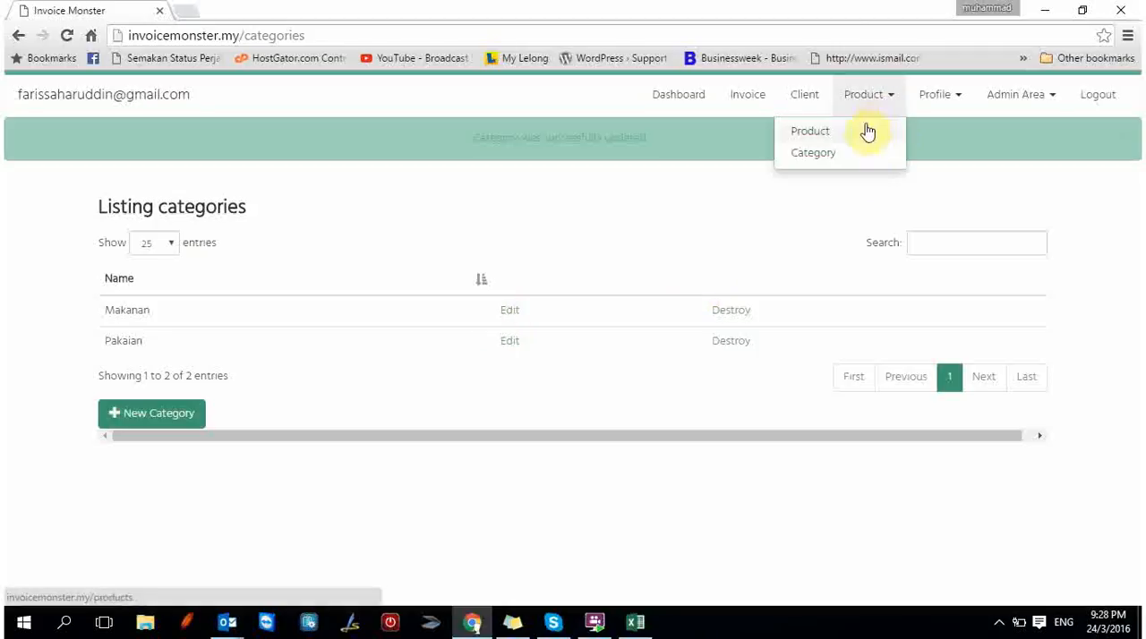
{"action": "left_click", "coordinate": [867, 131]}
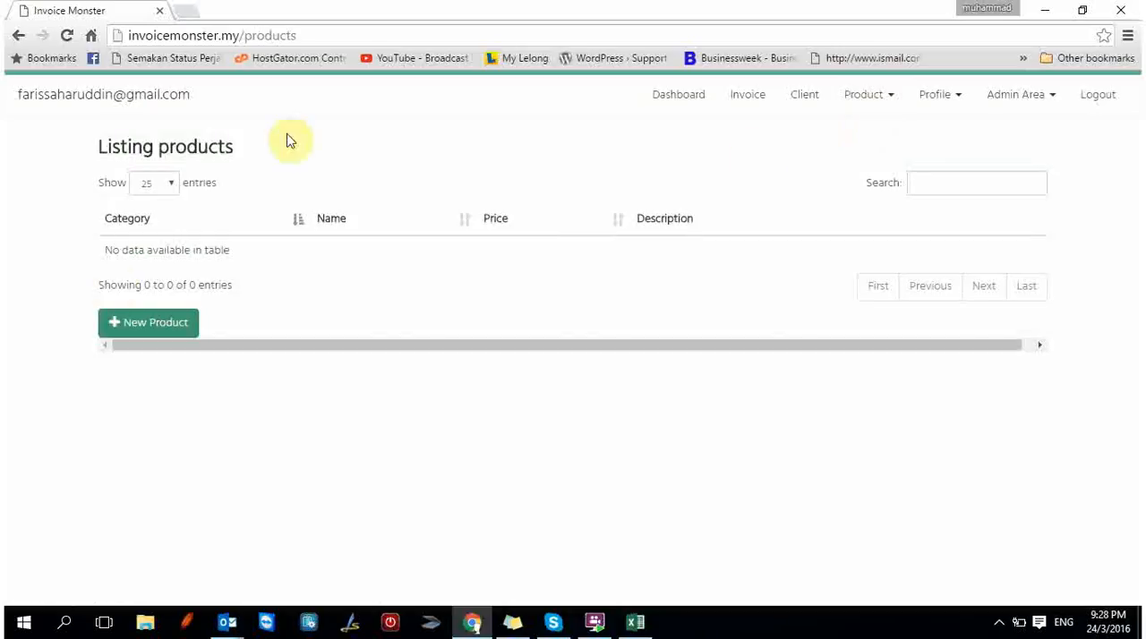
{"action": "left_click", "coordinate": [148, 331]}
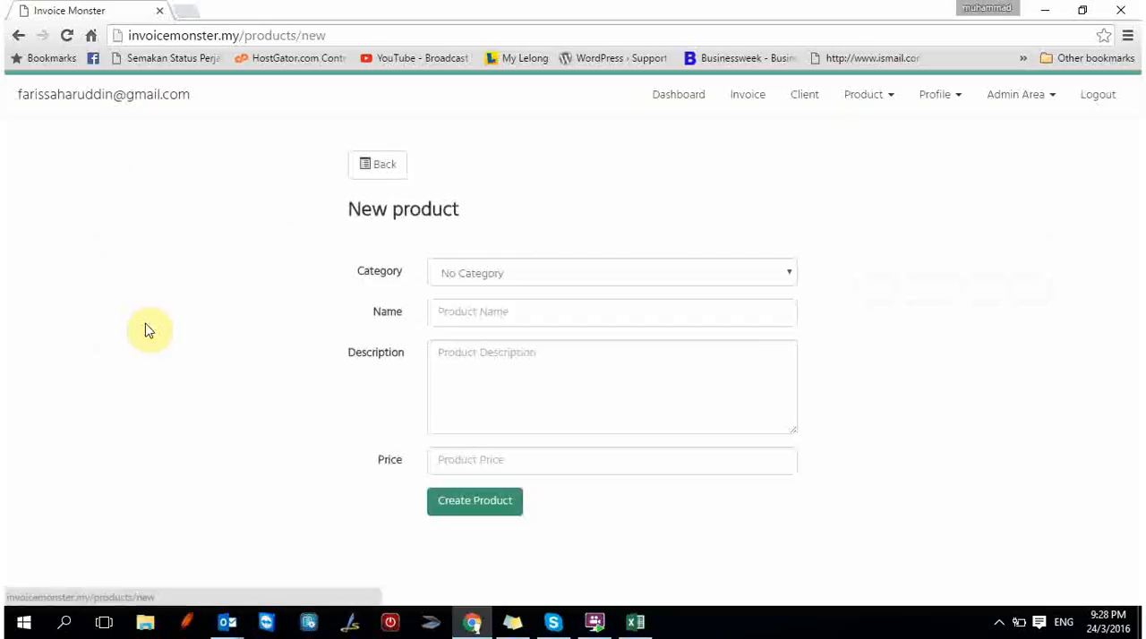
{"action": "left_click", "coordinate": [561, 281]}
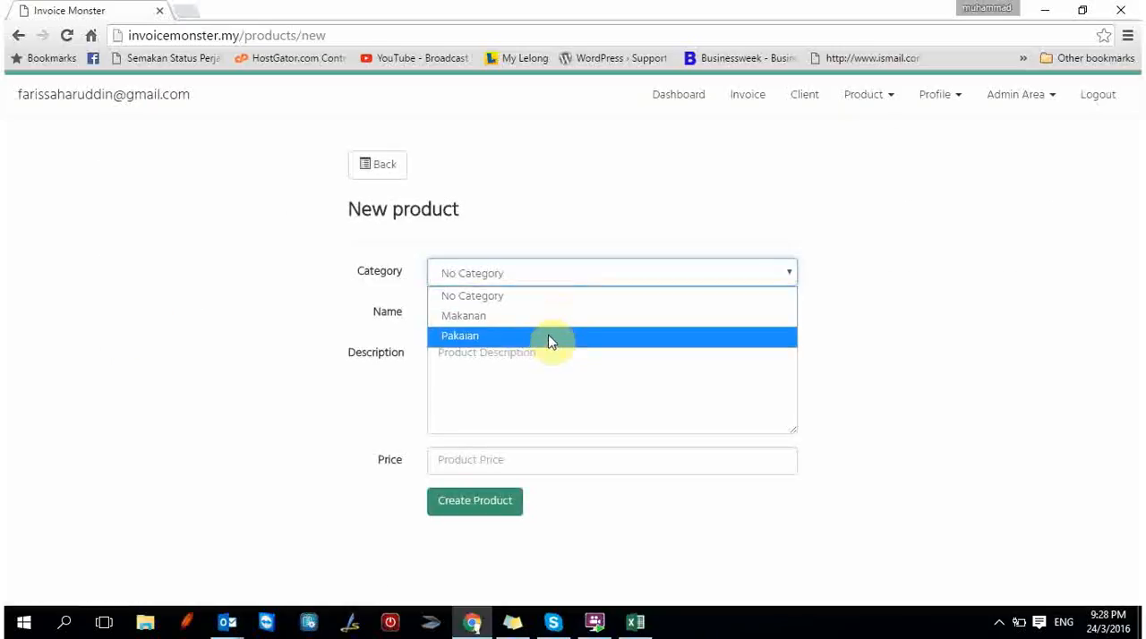
{"action": "left_click", "coordinate": [550, 339]}
{"action": "left_click", "coordinate": [551, 307]}
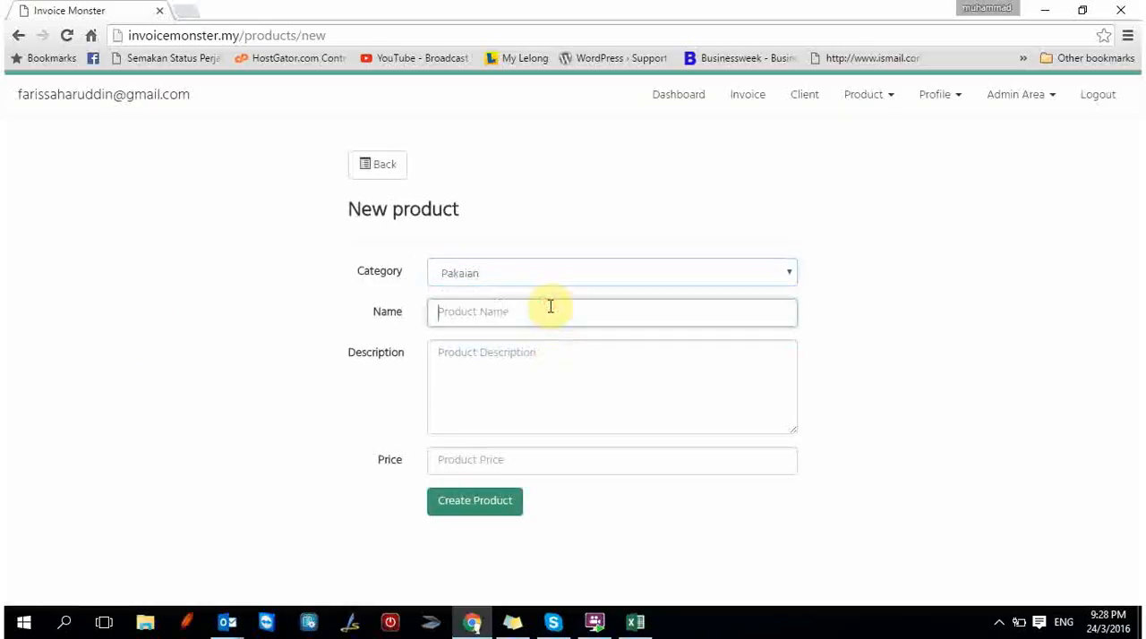
{"action": "type", "text": "Baju Mela"}
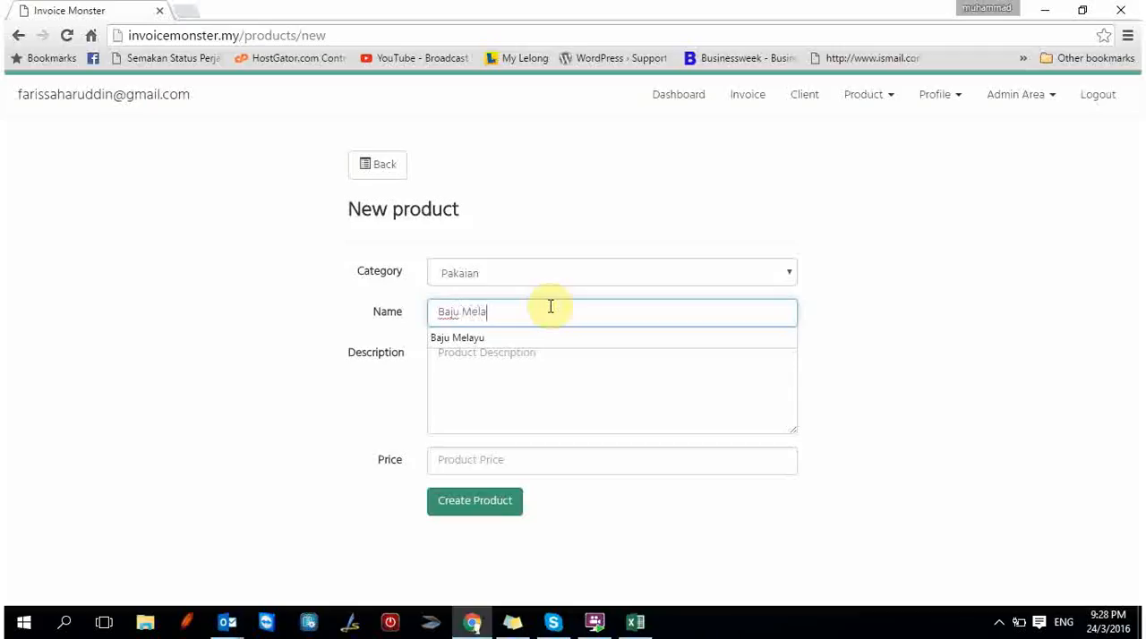
{"action": "type", "text": "yu"}
Enter "Baju Melayu Lelaki" as the new product's description.
{"action": "left_click", "coordinate": [562, 367]}
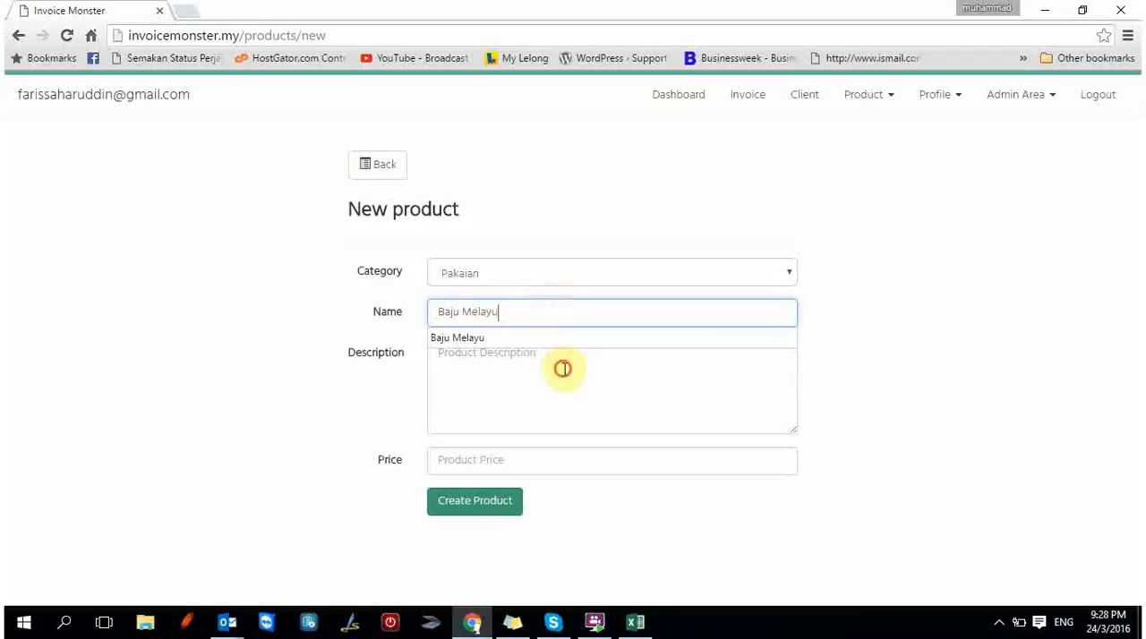
{"action": "type", "text": "baju"}
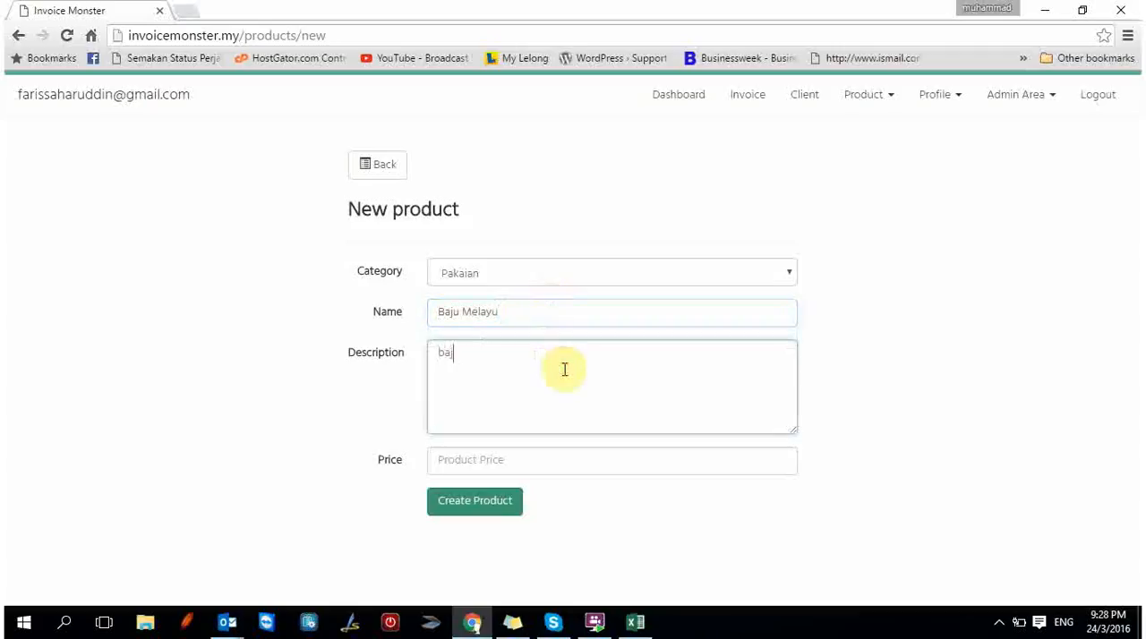
{"action": "key", "text": "BackSpace"}
{"action": "key", "text": "BackSpace"}
{"action": "key", "text": "BackSpace"}
{"action": "key", "text": "BackSpace"}
{"action": "type", "text": "Ba"}
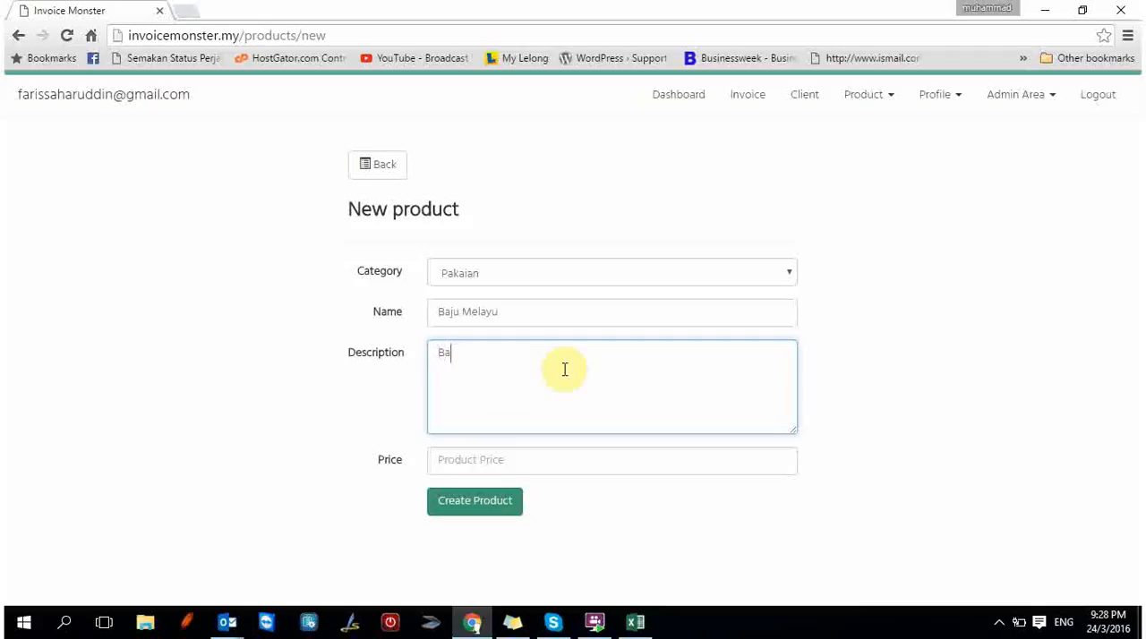
{"action": "type", "text": "ju Melayu Lelaki"}
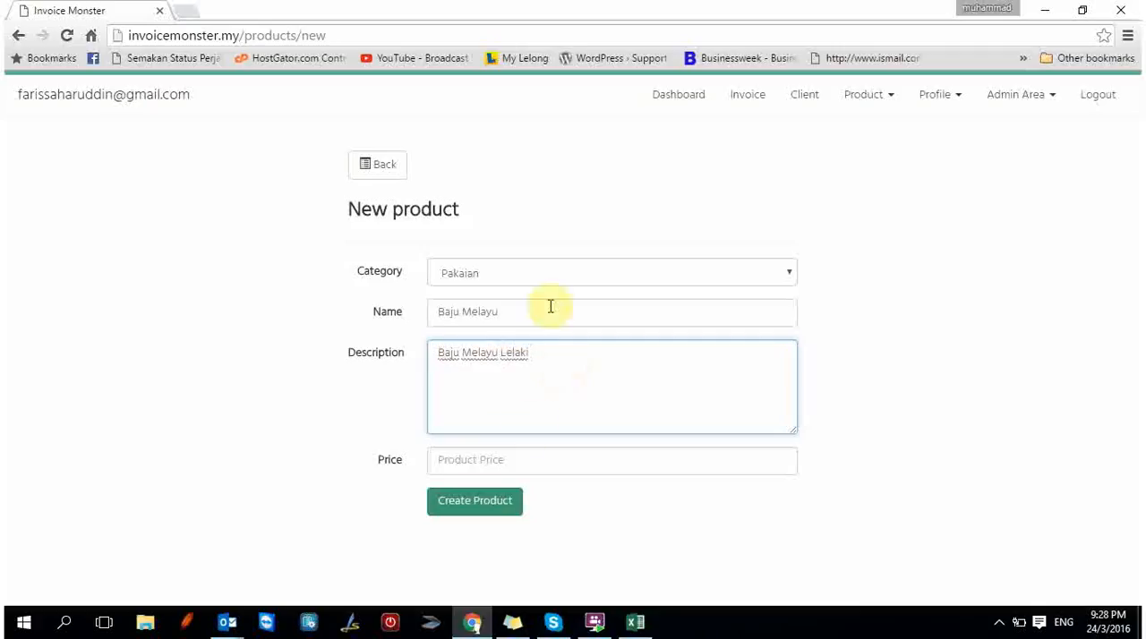
Set the product's price to 300 and create the product.
{"action": "left_click", "coordinate": [529, 462]}
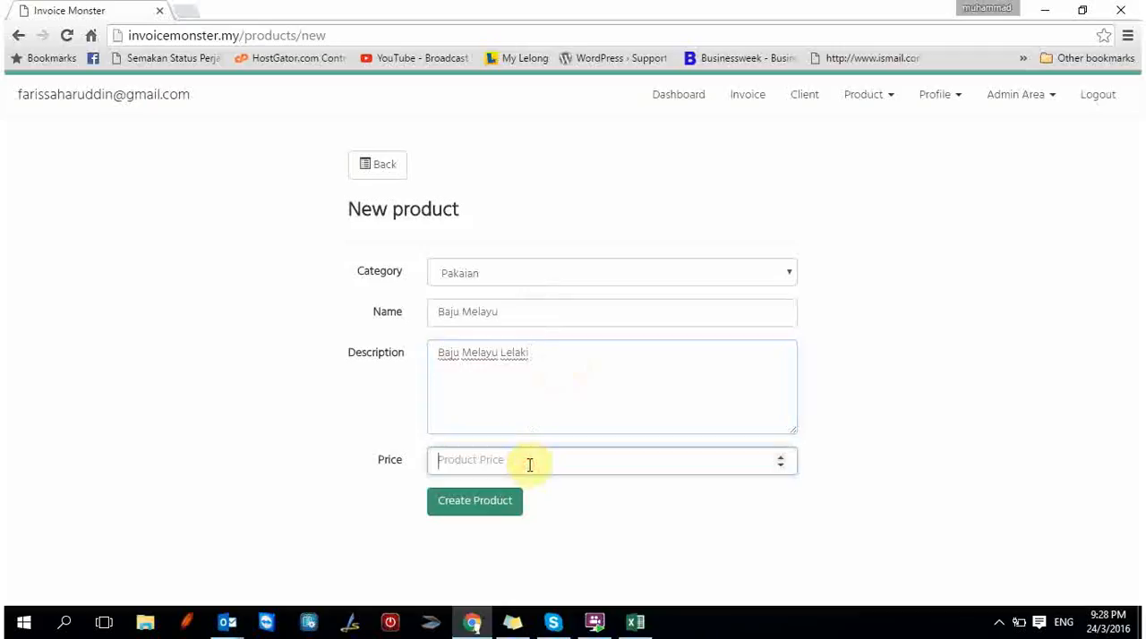
{"action": "type", "text": "3"}
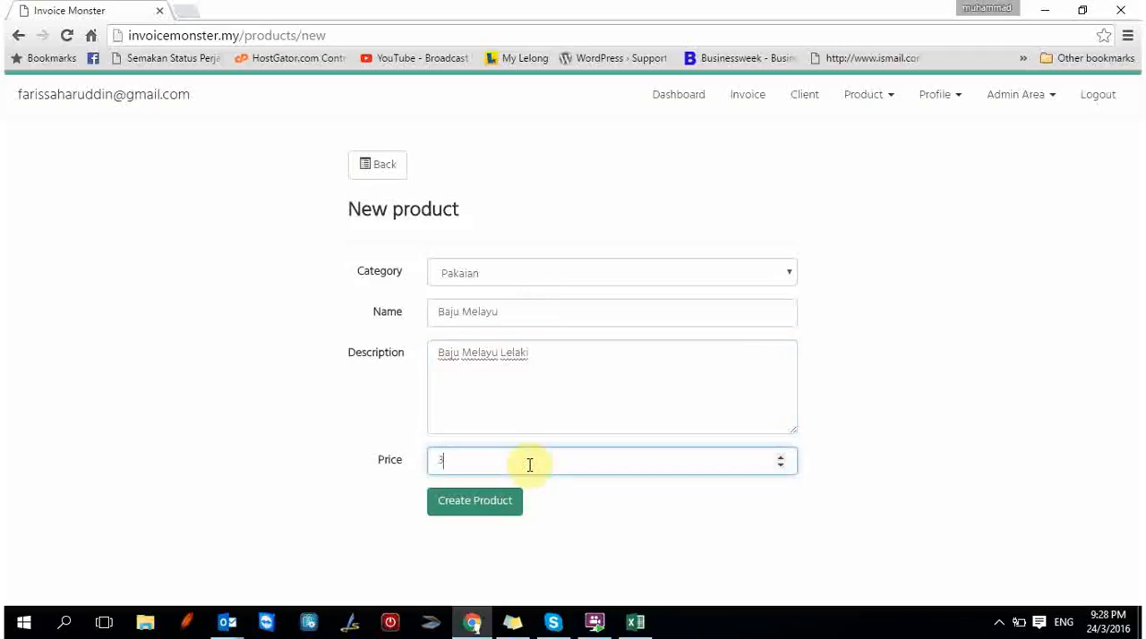
{"action": "type", "text": "00"}
{"action": "left_click", "coordinate": [471, 502]}
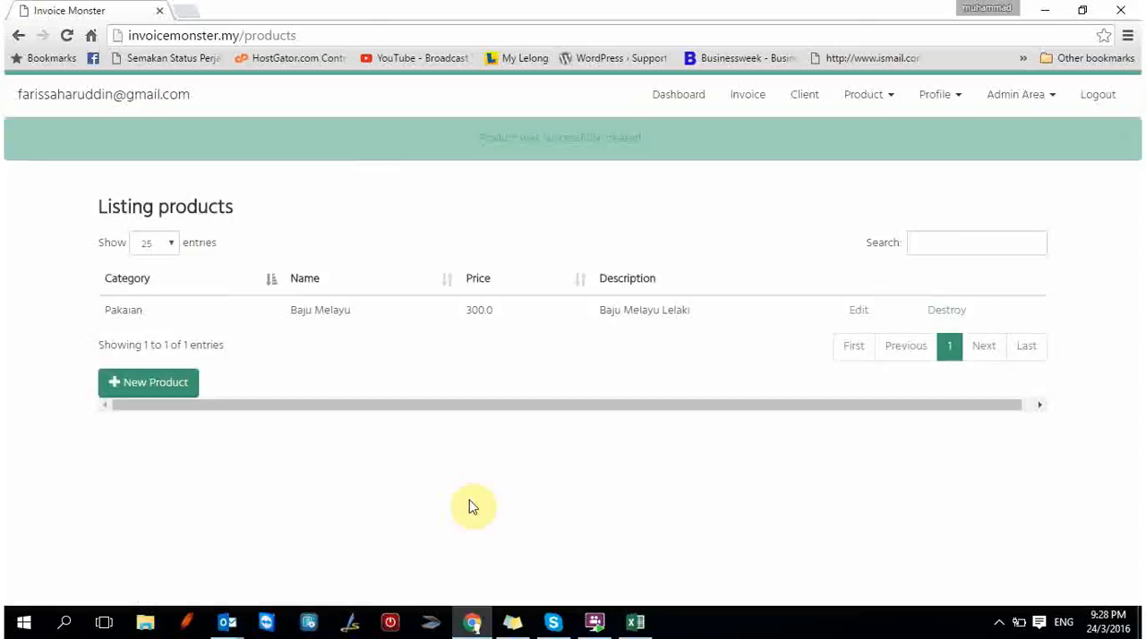
Start another new product in the Makanan category and name it Kismis.
{"action": "left_click", "coordinate": [137, 380]}
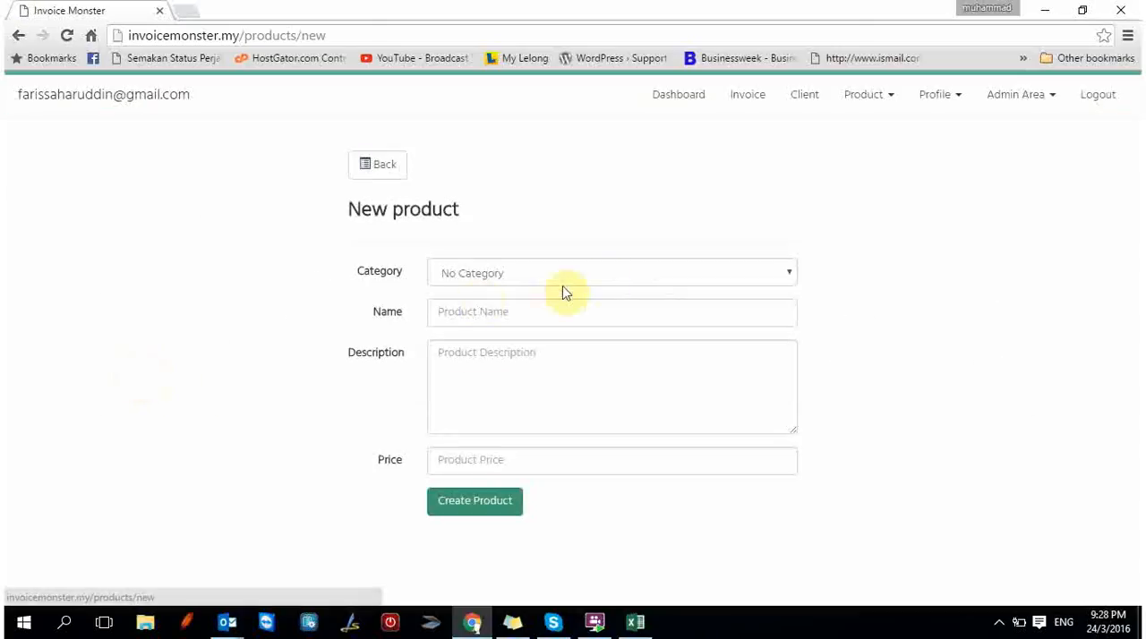
{"action": "left_click", "coordinate": [601, 282]}
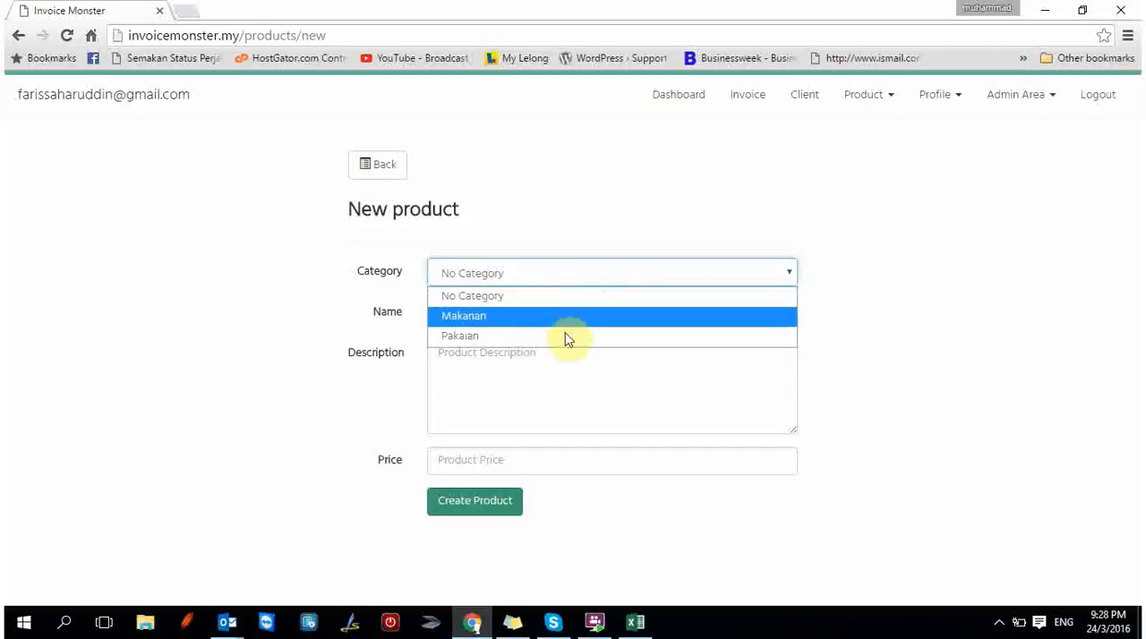
{"action": "left_click", "coordinate": [564, 338]}
{"action": "left_click", "coordinate": [562, 283]}
{"action": "left_click", "coordinate": [555, 317]}
{"action": "left_click", "coordinate": [546, 324]}
{"action": "type", "text": "Kis"}
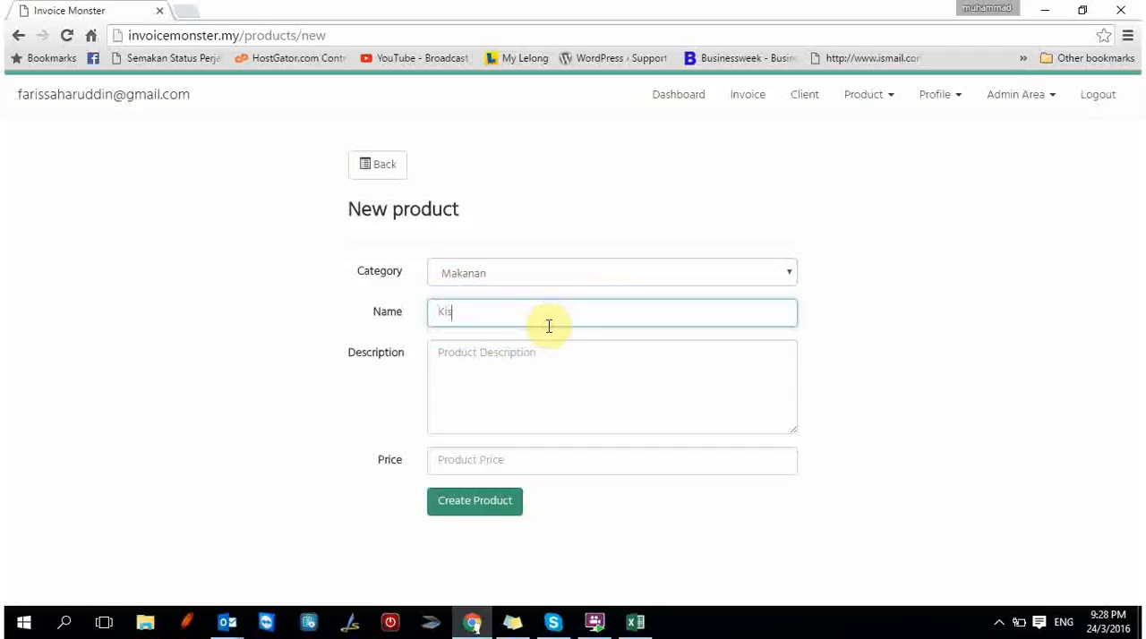
{"action": "type", "text": "mis"}
Describe the Kismis product as "Kismis Madu", set its price to 10, and create it.
{"action": "left_click", "coordinate": [540, 346]}
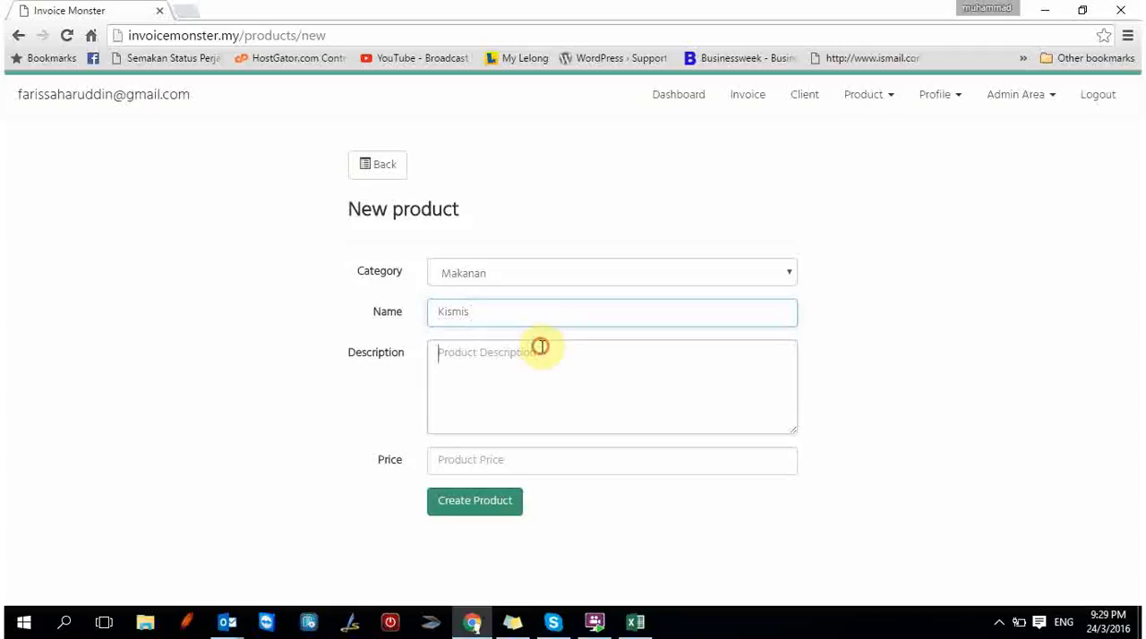
{"action": "type", "text": "Kismis"}
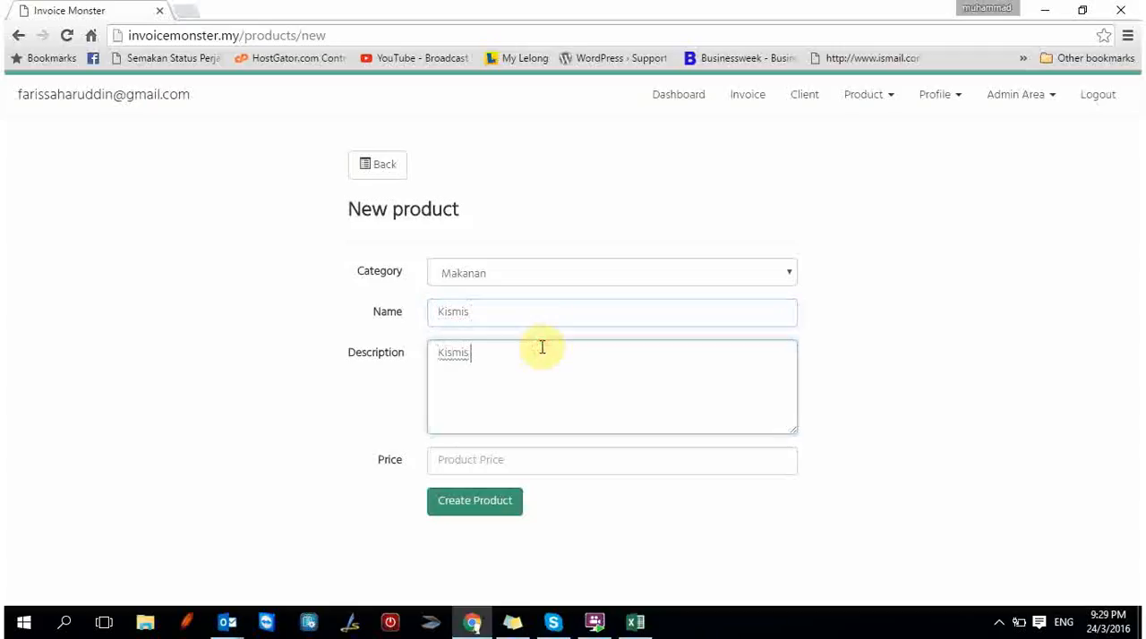
{"action": "type", "text": " Madu"}
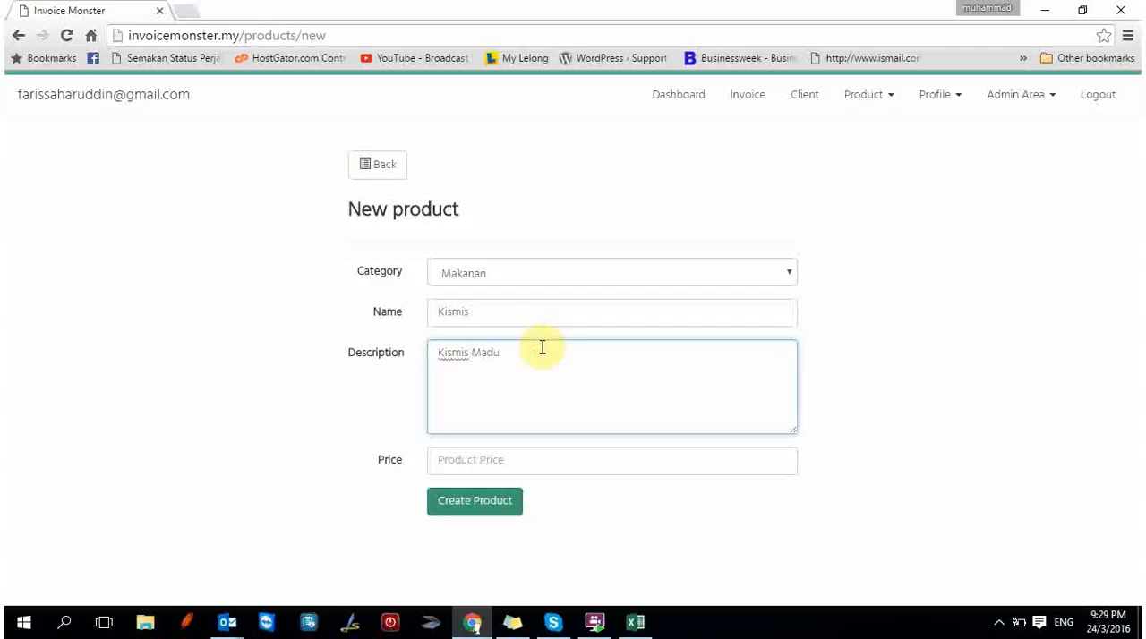
{"action": "left_click", "coordinate": [528, 458]}
{"action": "type", "text": "10"}
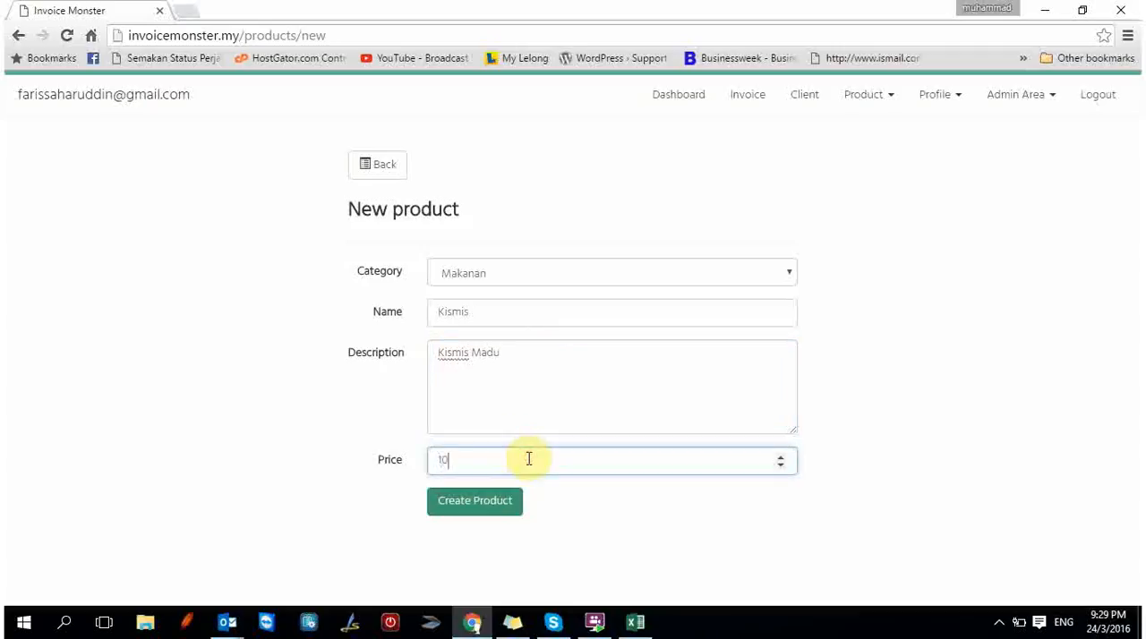
{"action": "left_click", "coordinate": [495, 512]}
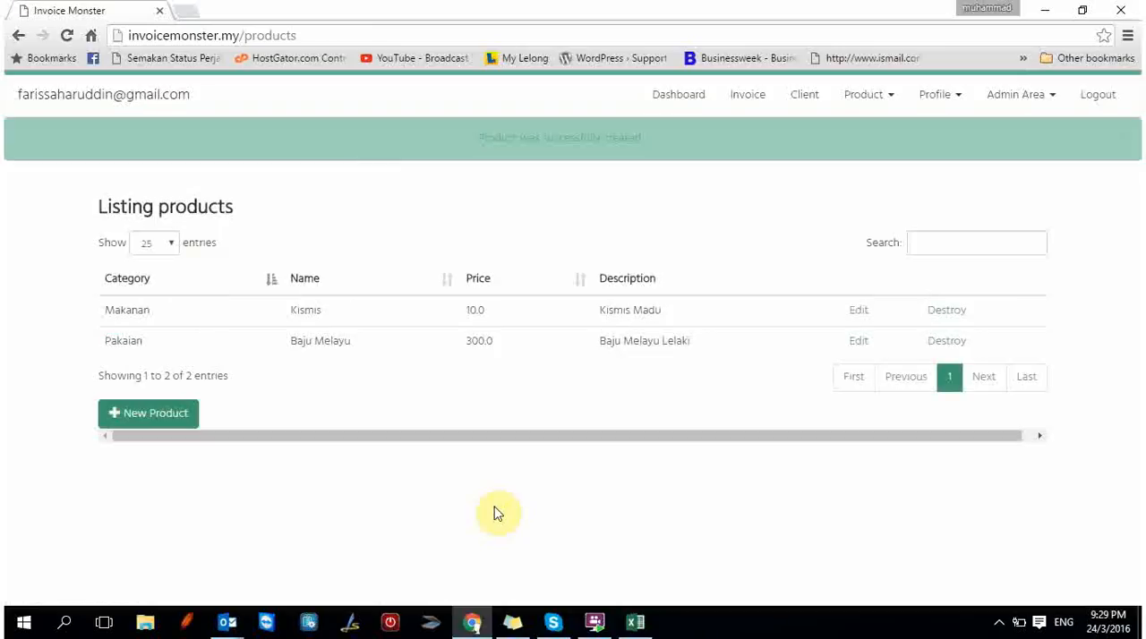
Start a new client record and name it "Azmil Trading & Marketing Sdn. Bhd".
{"action": "left_click", "coordinate": [815, 103]}
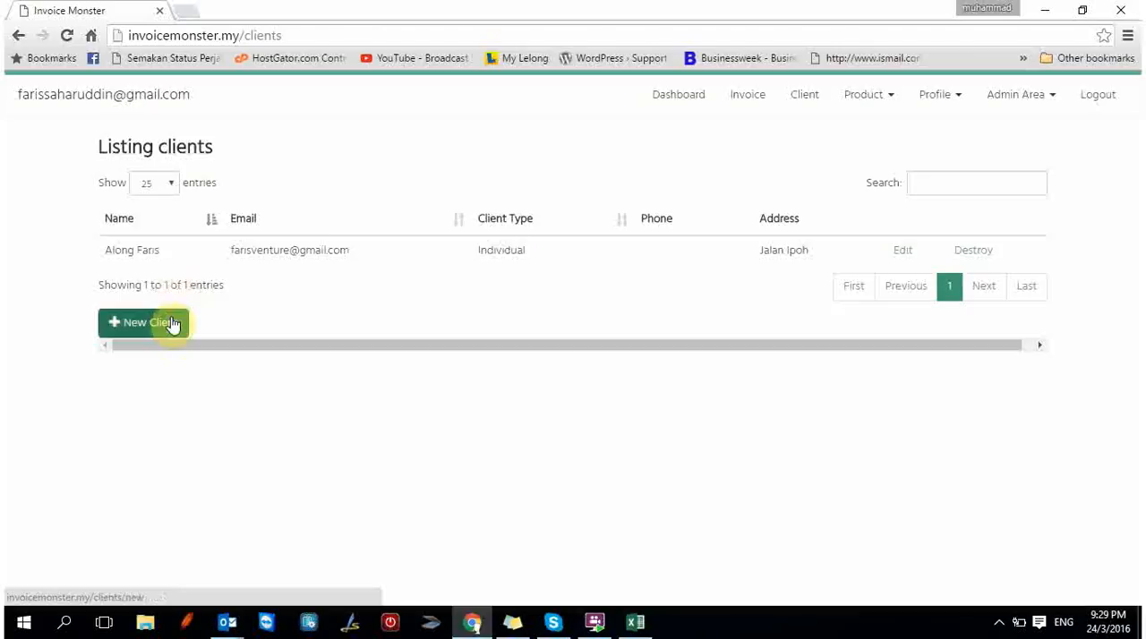
{"action": "left_click", "coordinate": [172, 323]}
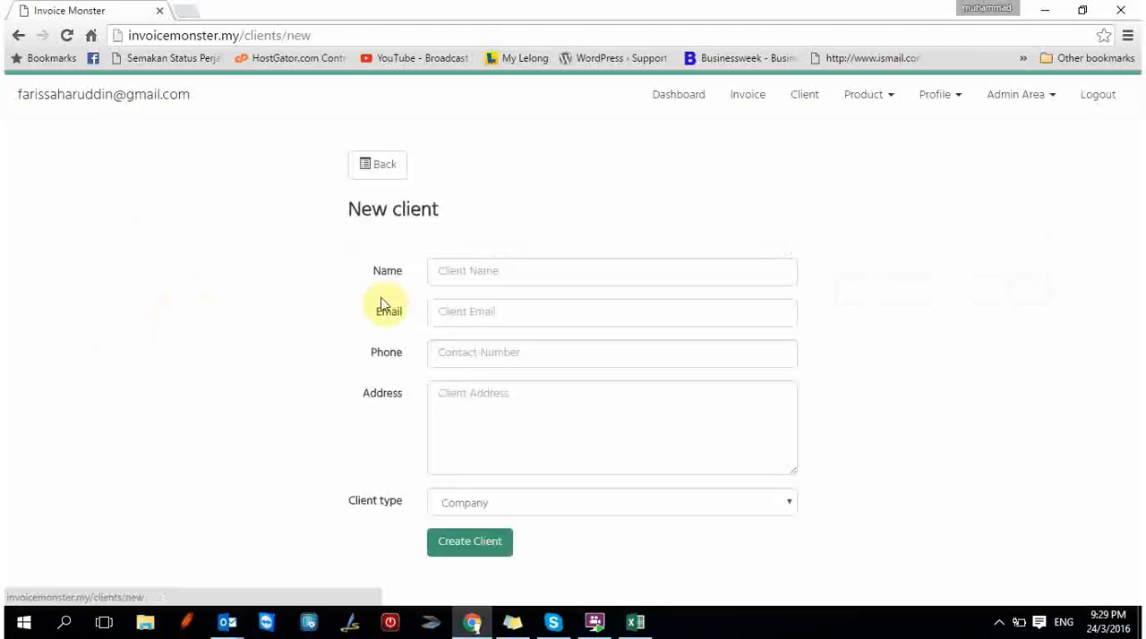
{"action": "left_click", "coordinate": [507, 275]}
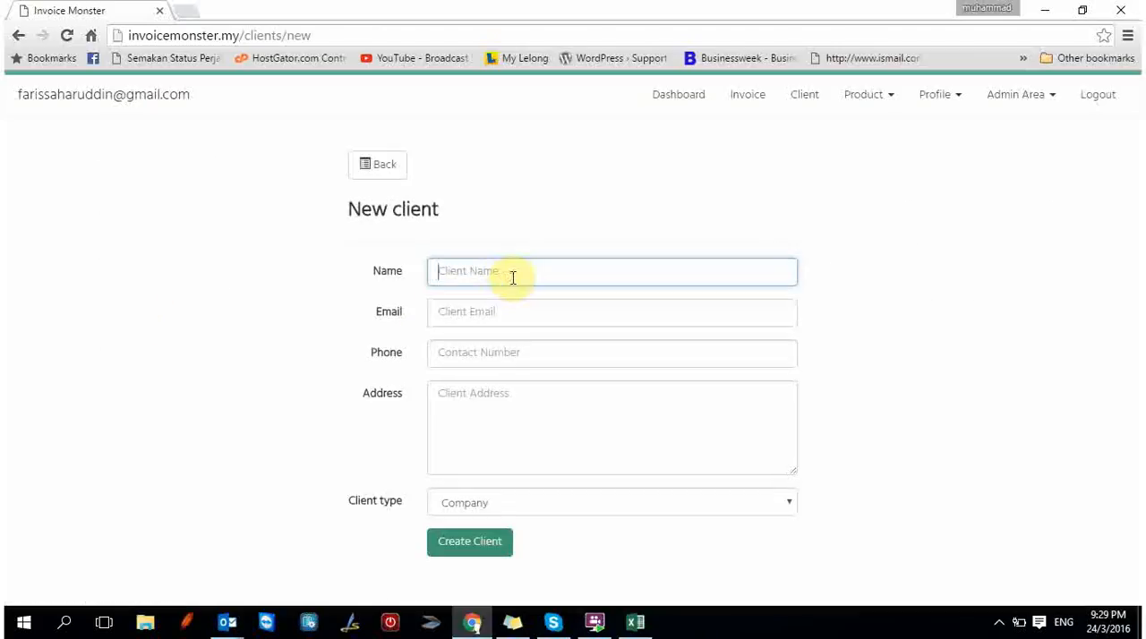
{"action": "type", "text": "A"}
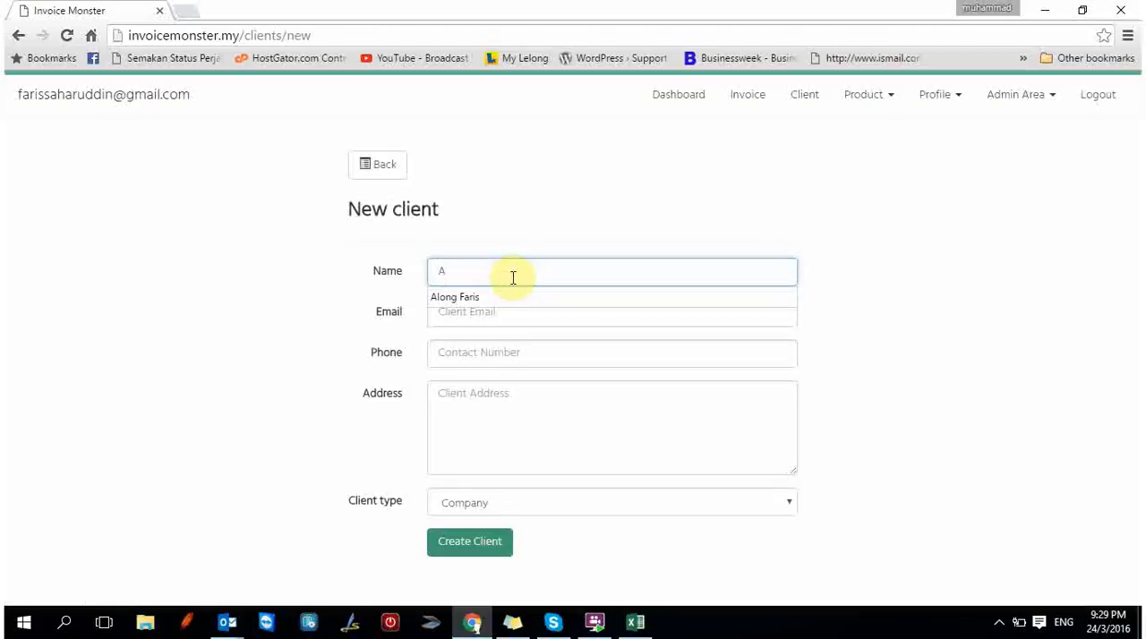
{"action": "type", "text": "zmil Tradin"}
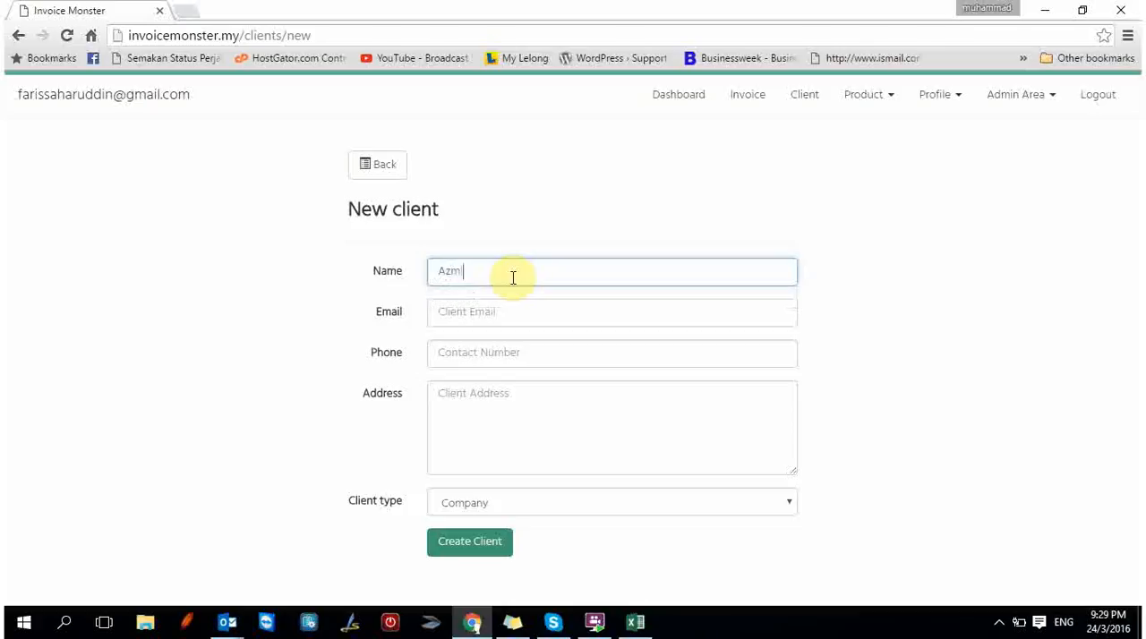
{"action": "type", "text": "g & Marketing Sdn. Bhd"}
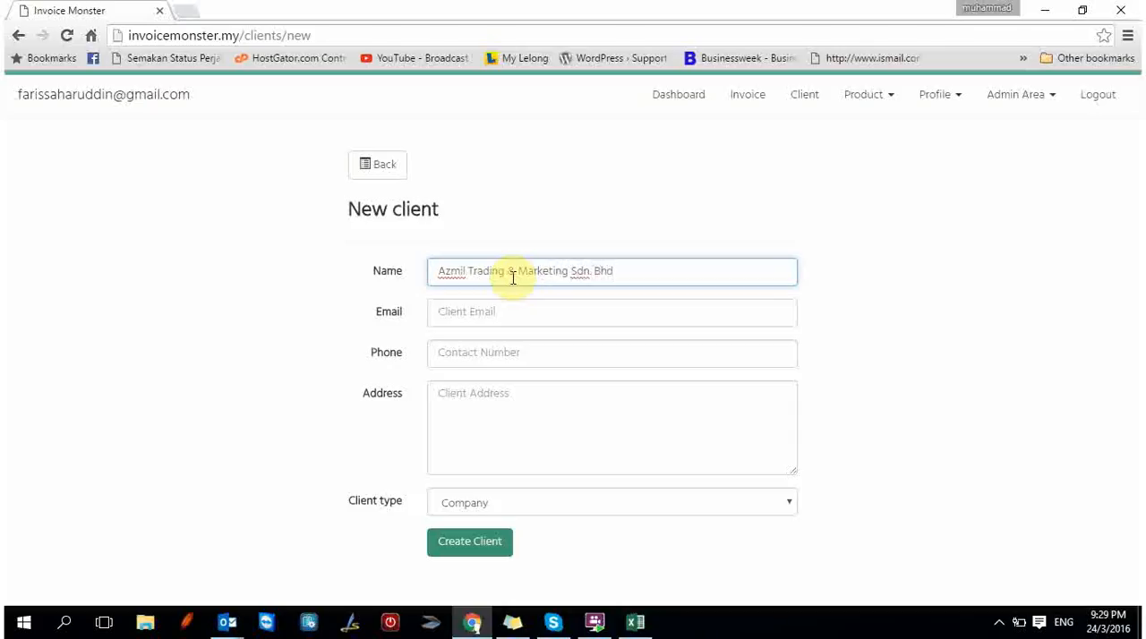
Fill in the new client's e-mail address.
{"action": "left_click", "coordinate": [507, 311]}
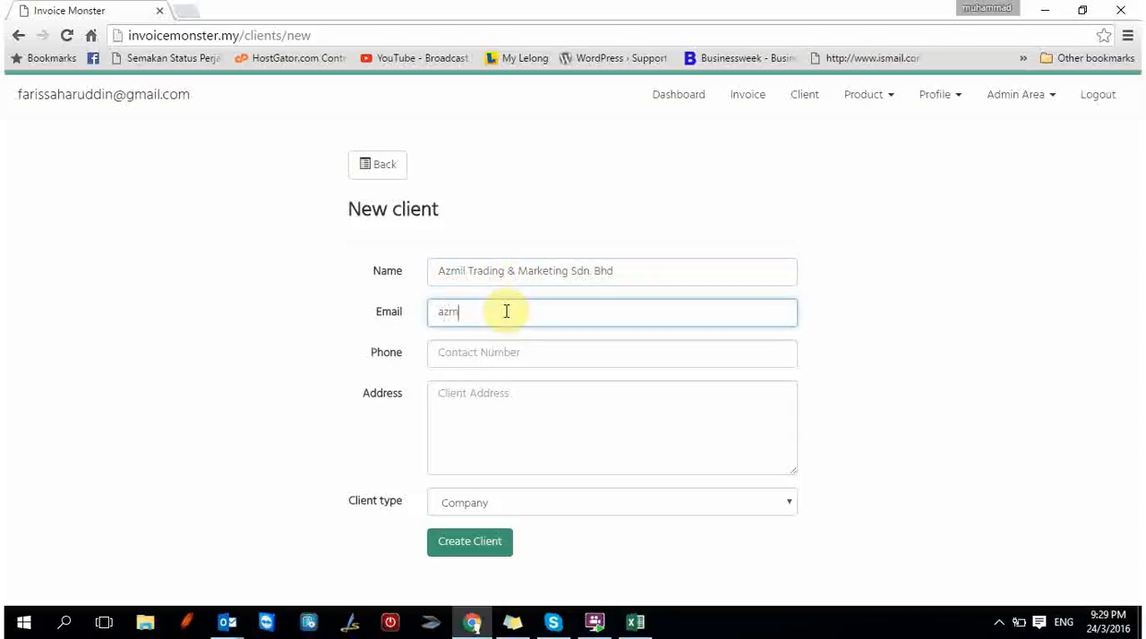
Enter the new client's contact phone number.
{"action": "left_click", "coordinate": [506, 352]}
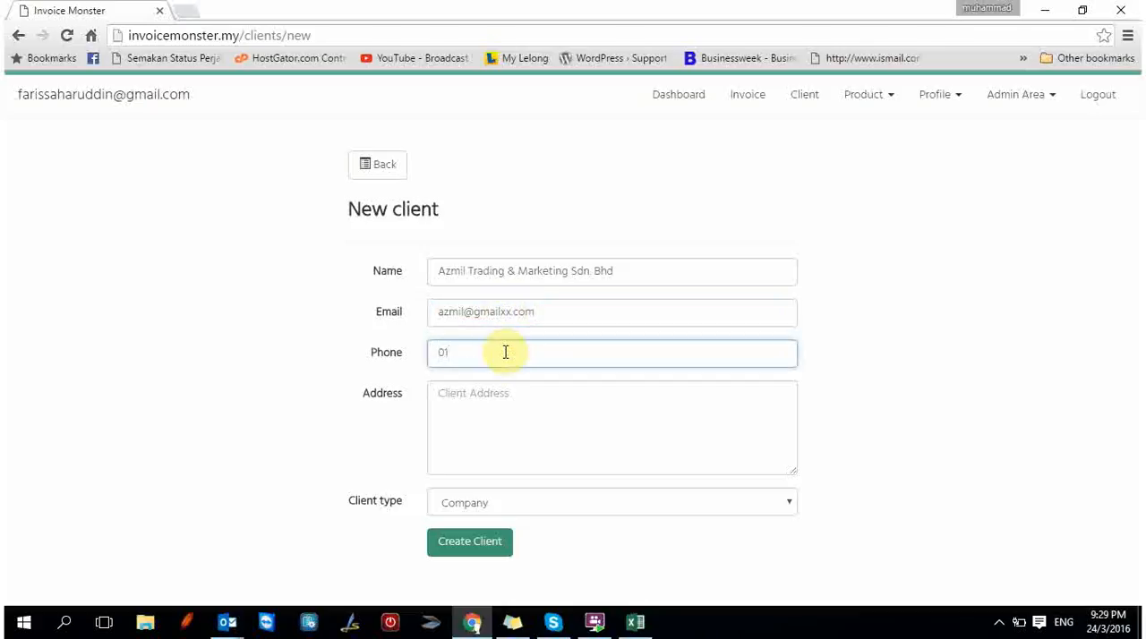
Enter the street and neighbourhood lines of the client's address, each on its own line.
{"action": "left_click", "coordinate": [474, 414]}
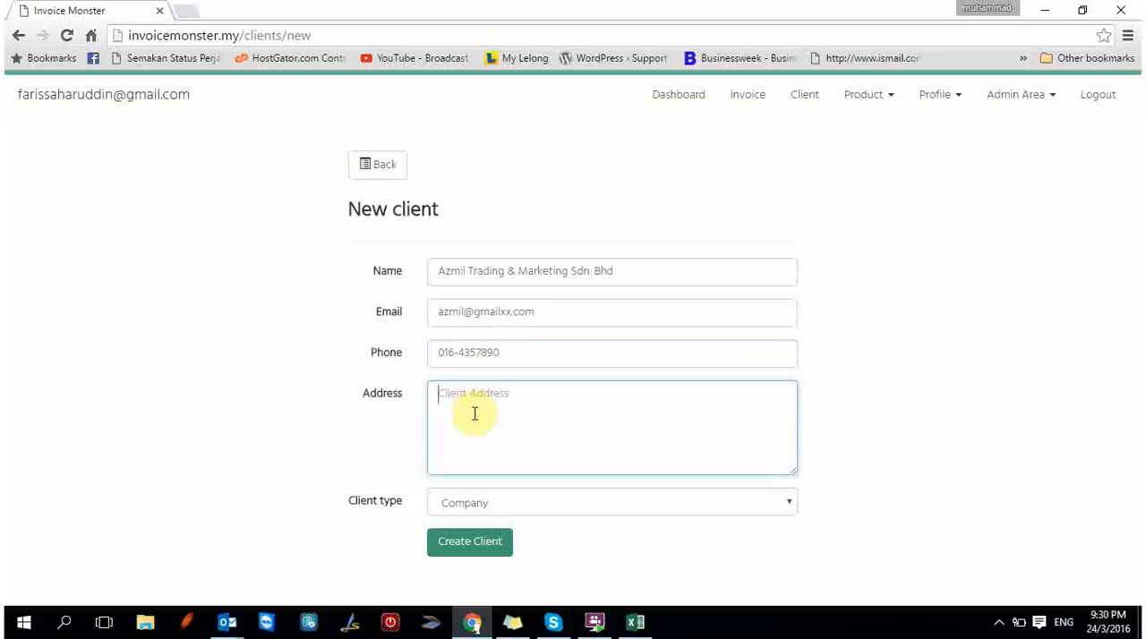
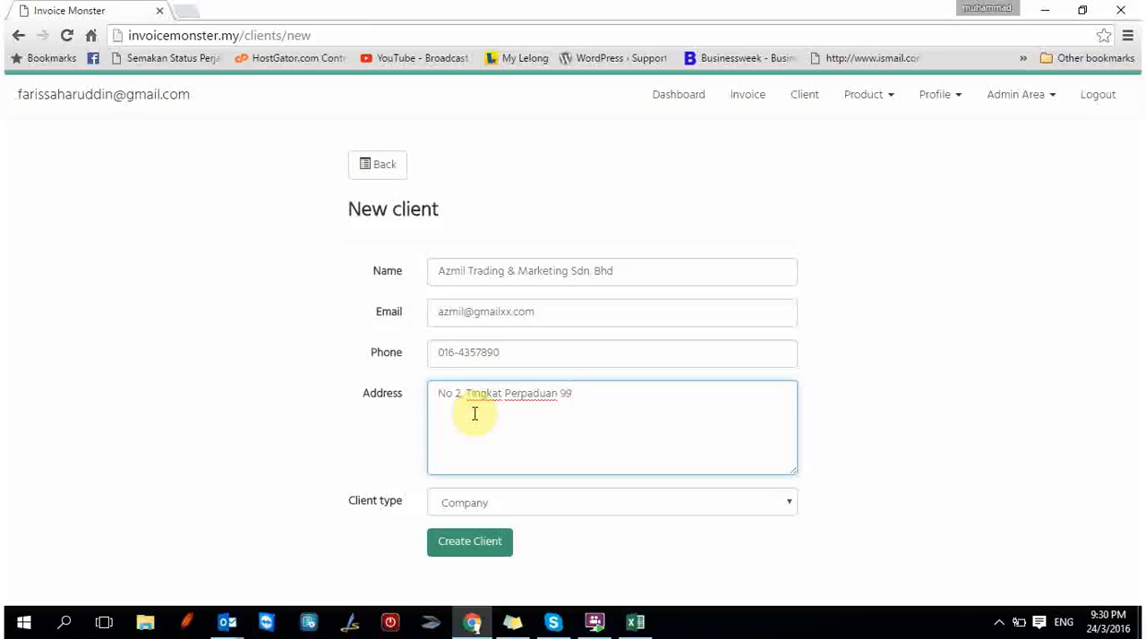
{"action": "key", "text": "Return"}
Complete the client's address with a postcode and city line followed by a state line.
{"action": "key", "text": "Return"}
{"action": "type", "text": "31160 Ipoh,"}
{"action": "key", "text": "Return"}
{"action": "type", "text": "Perak Dar"}
{"action": "type", "text": "ul Ridzuan"}
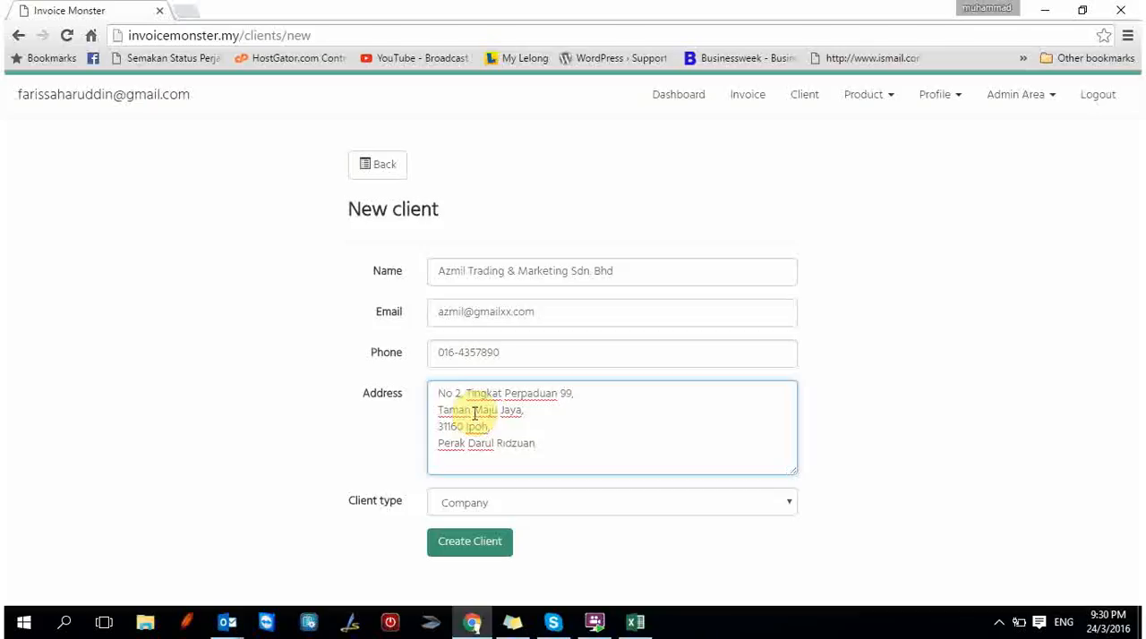
Set the client type to Company, create the client, and display the client list.
{"action": "left_click", "coordinate": [538, 507]}
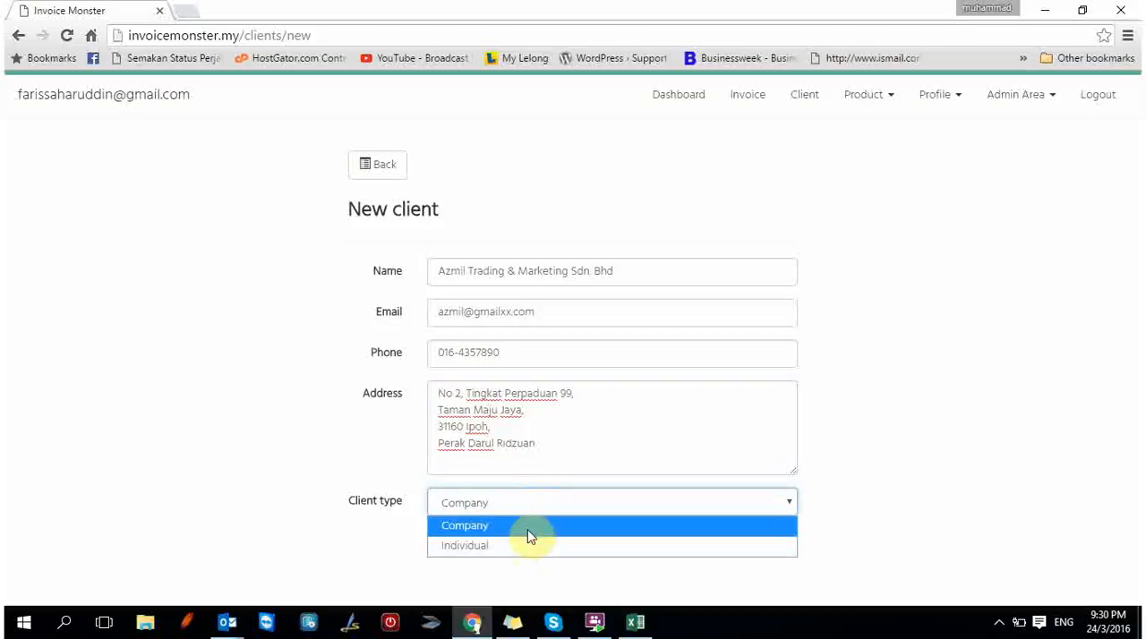
{"action": "left_click", "coordinate": [528, 535]}
{"action": "left_click", "coordinate": [498, 544]}
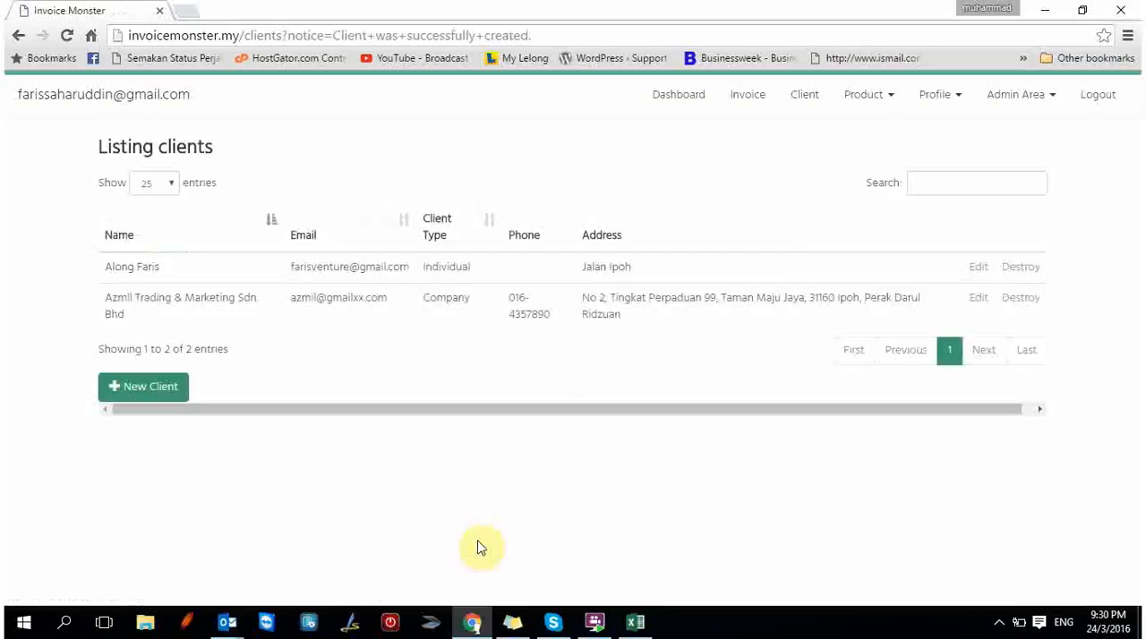
{"action": "left_click", "coordinate": [804, 96]}
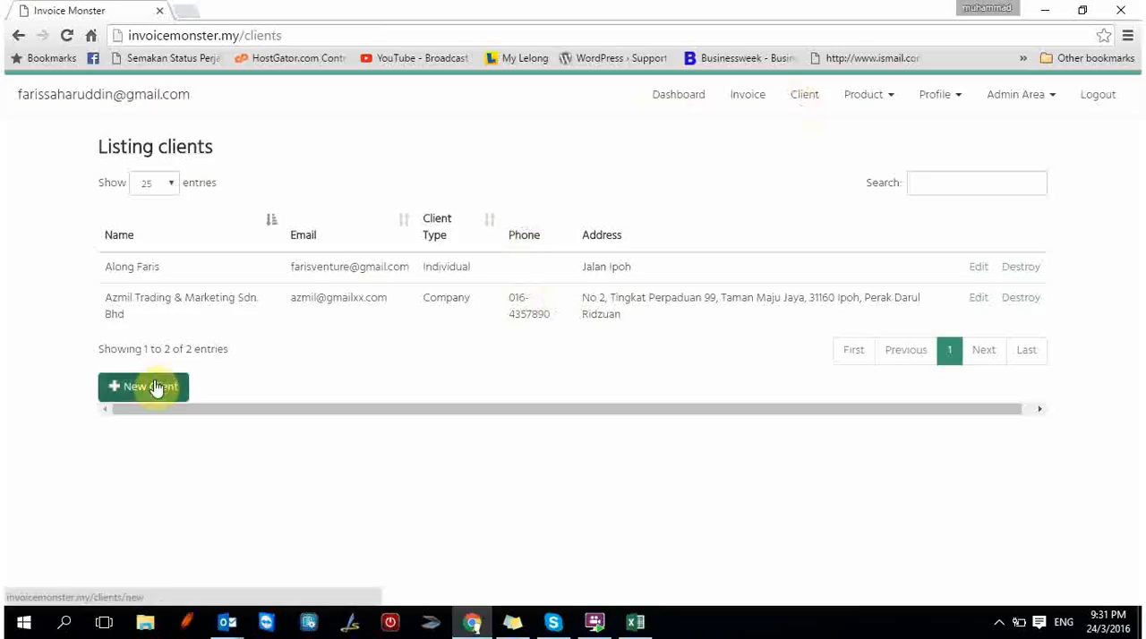
Start a new invoice and select Azmil Trading & Marketing Sdn. Bhd as its client.
{"action": "left_click", "coordinate": [764, 100]}
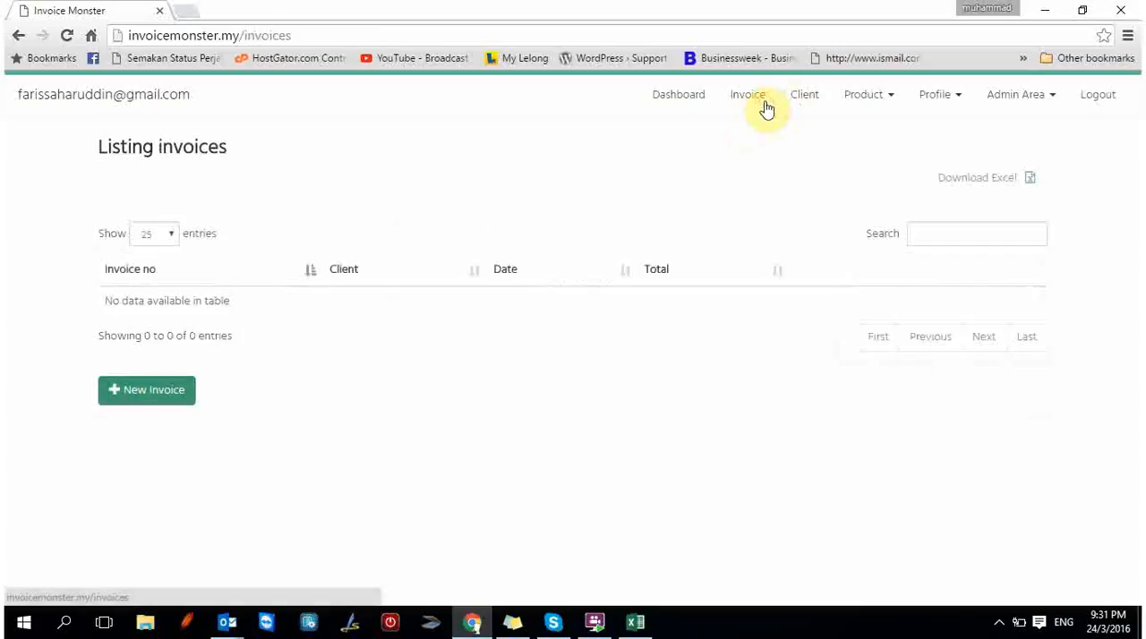
{"action": "left_click", "coordinate": [127, 405]}
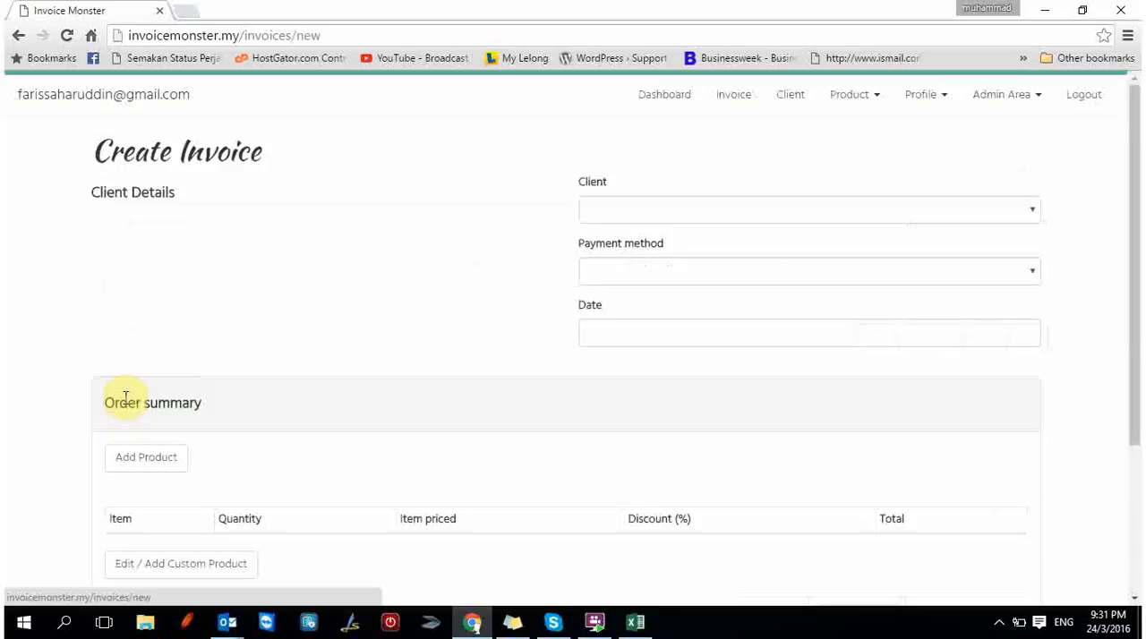
{"action": "left_click", "coordinate": [768, 213]}
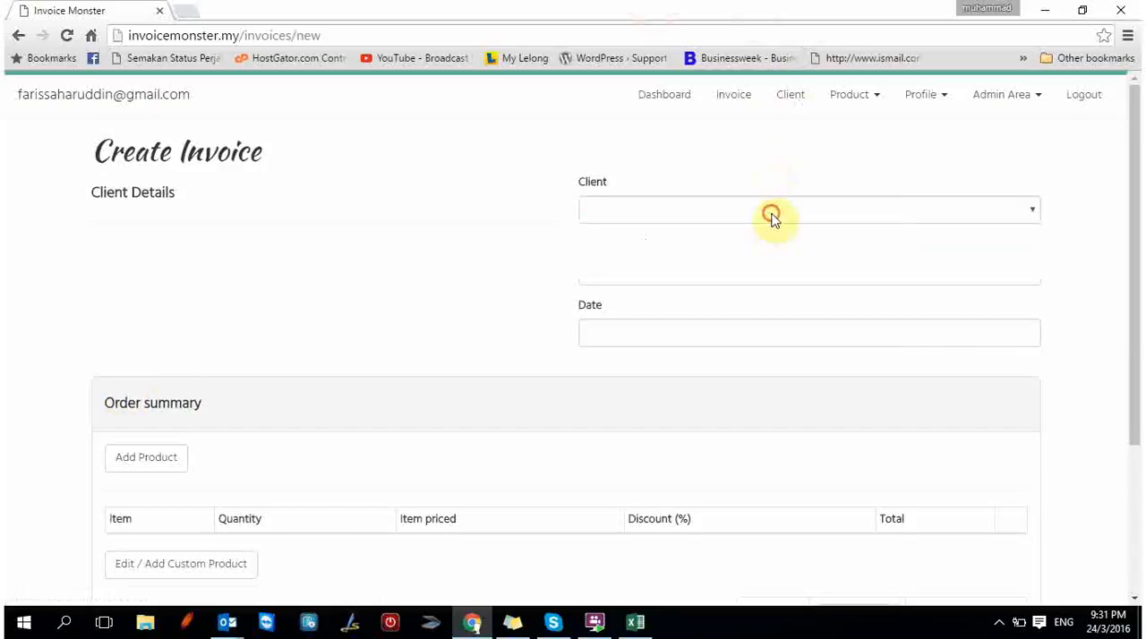
{"action": "left_click", "coordinate": [763, 269]}
Set the invoice's payment method to Online Banking and its date to 24-03-2016.
{"action": "left_click", "coordinate": [763, 271]}
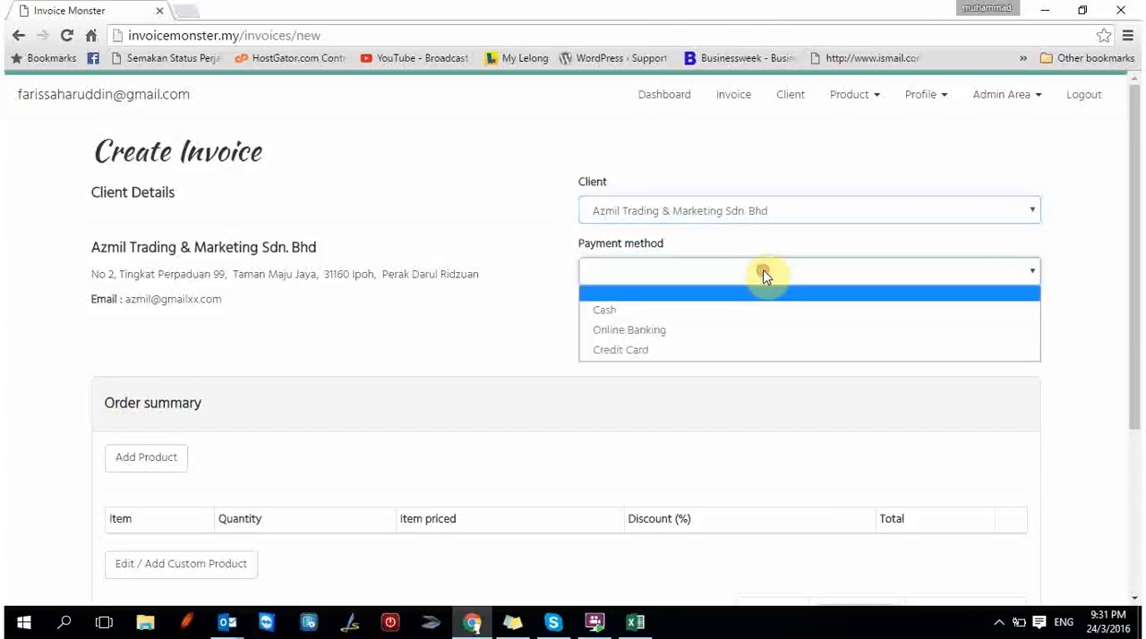
{"action": "left_click", "coordinate": [767, 330]}
{"action": "left_click", "coordinate": [757, 330]}
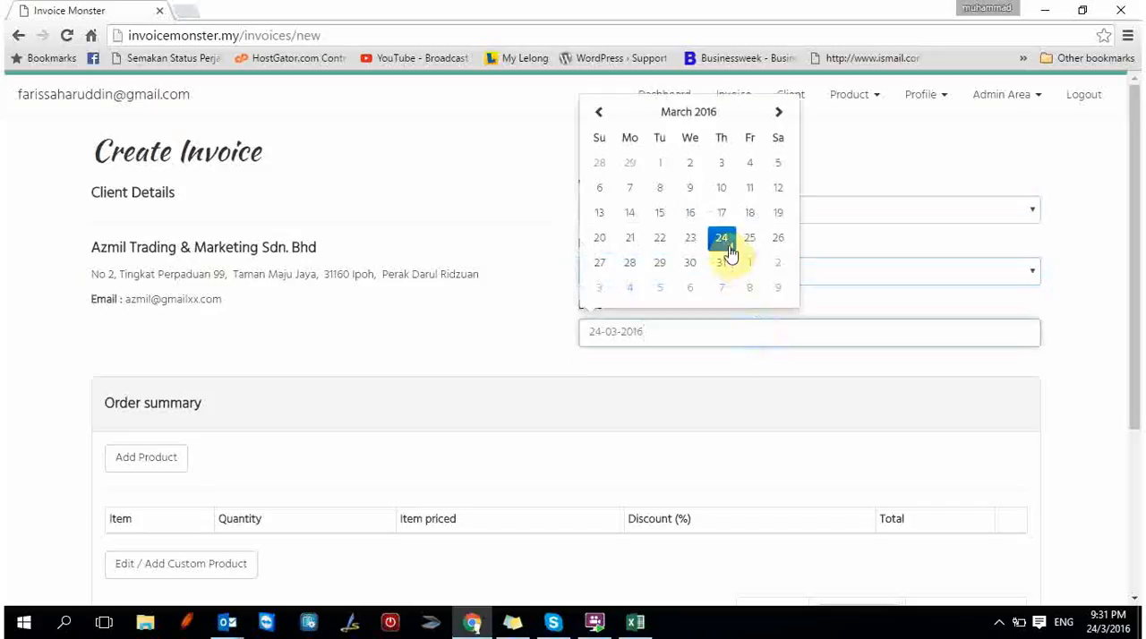
{"action": "left_click", "coordinate": [726, 247]}
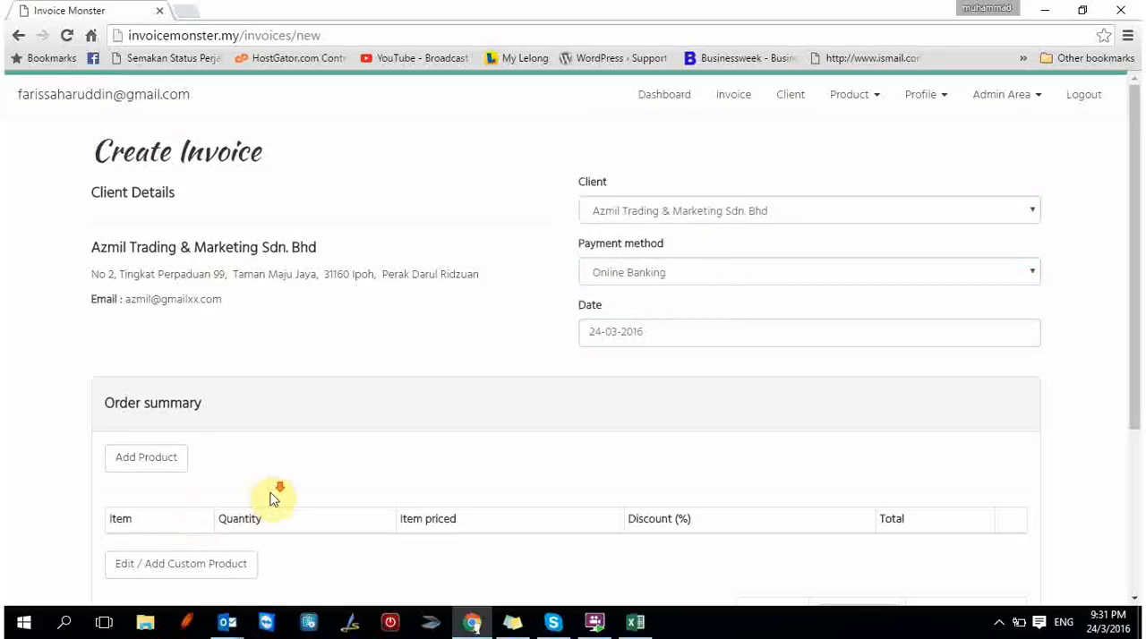
Add the Baju Melayu product to the order with quantity 2 and the discount rate left blank.
{"action": "scroll", "coordinate": [273, 447], "scroll_direction": "down", "scroll_amount": 2}
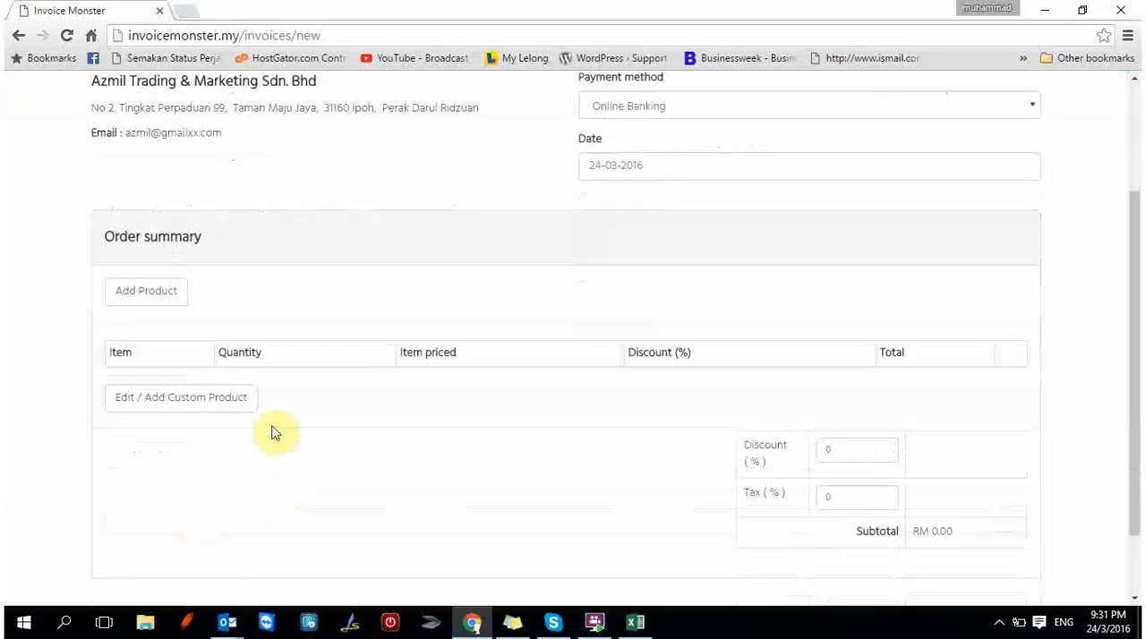
{"action": "left_click", "coordinate": [148, 291]}
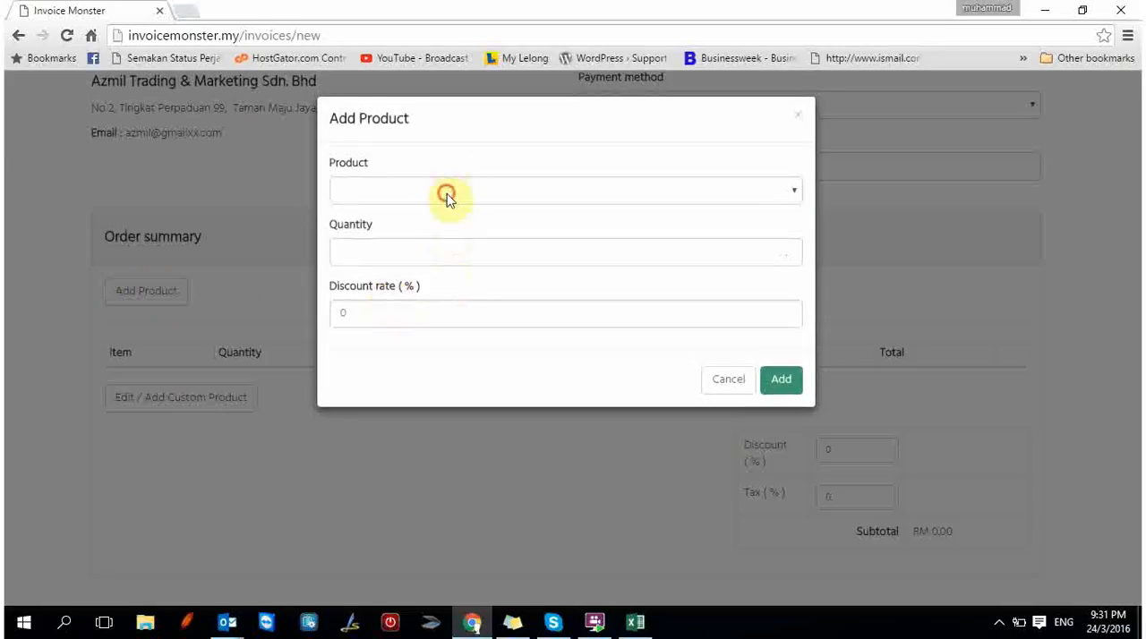
{"action": "left_click", "coordinate": [445, 191]}
{"action": "left_click", "coordinate": [439, 235]}
{"action": "left_click", "coordinate": [441, 249]}
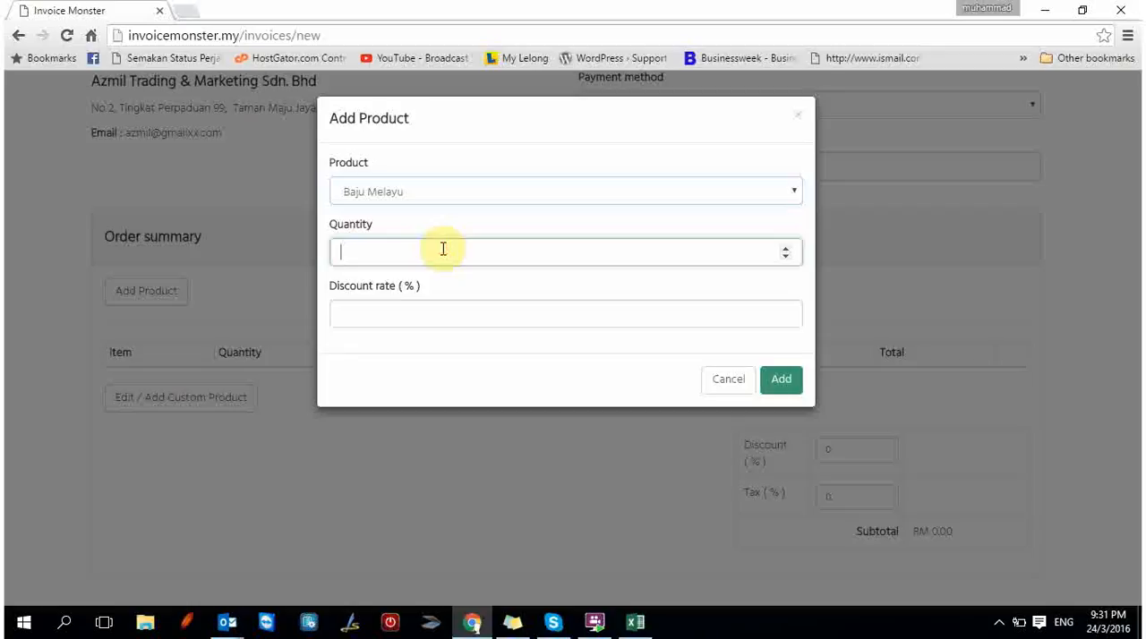
{"action": "type", "text": "2"}
{"action": "left_click", "coordinate": [451, 315]}
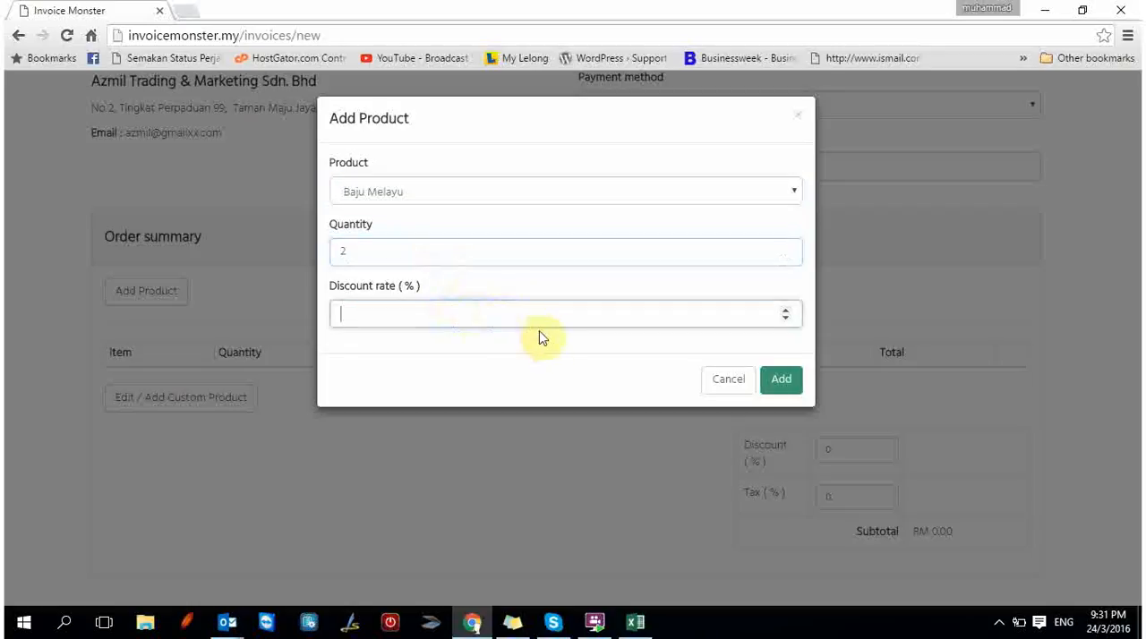
{"action": "left_click", "coordinate": [799, 383]}
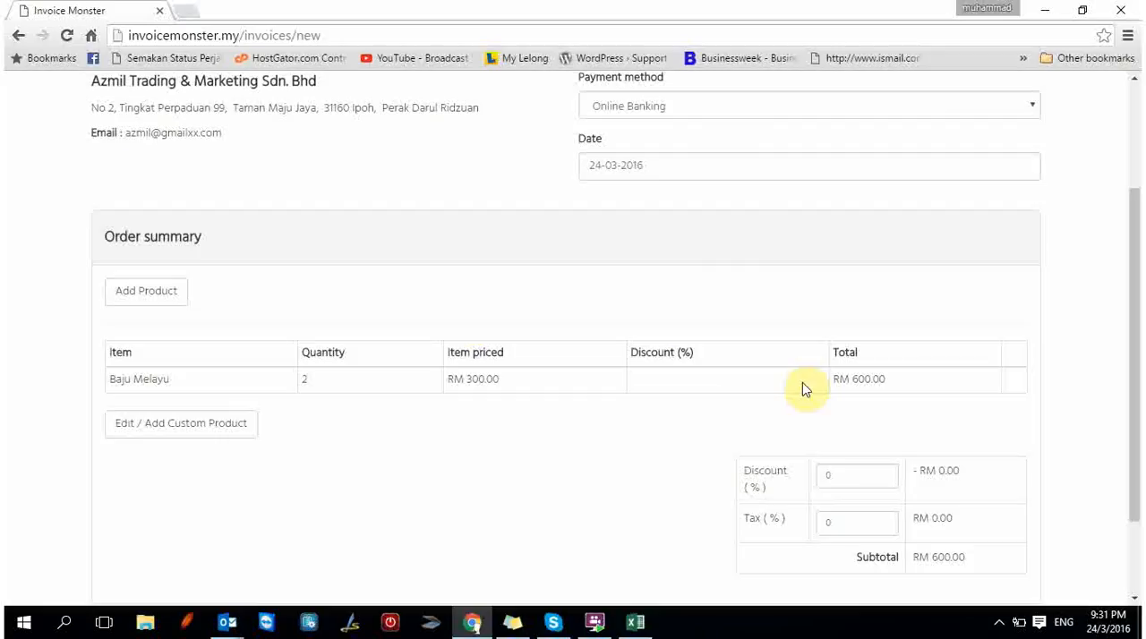
Add the Kismis product to the order with quantity 5 and no discount rate.
{"action": "left_click", "coordinate": [170, 295]}
{"action": "left_click", "coordinate": [512, 195]}
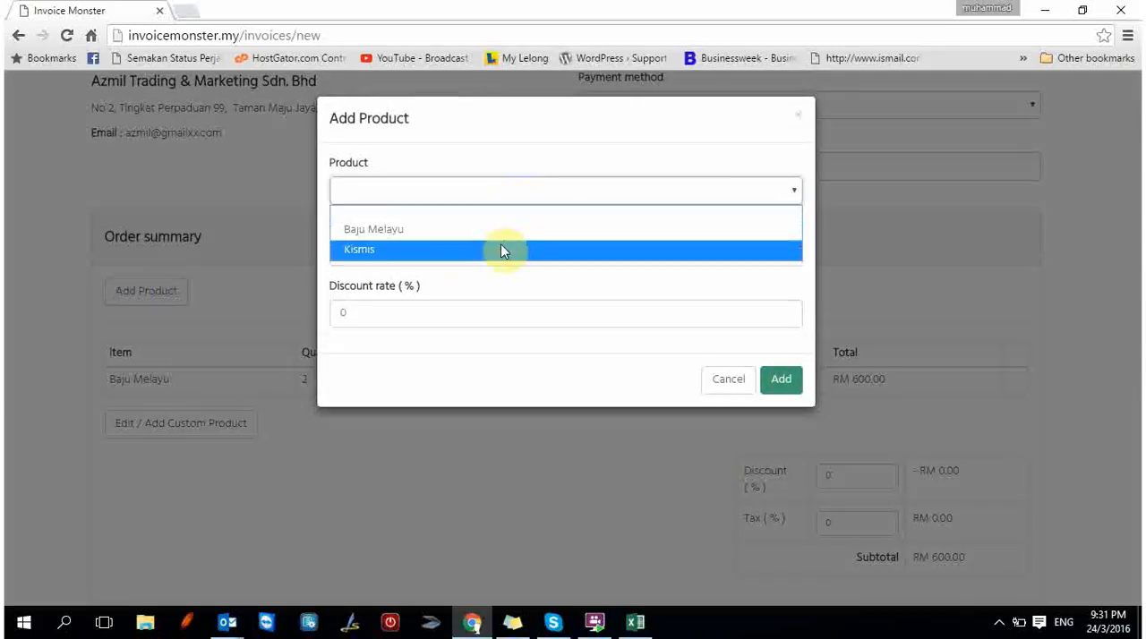
{"action": "left_click", "coordinate": [501, 249]}
{"action": "left_click", "coordinate": [502, 253]}
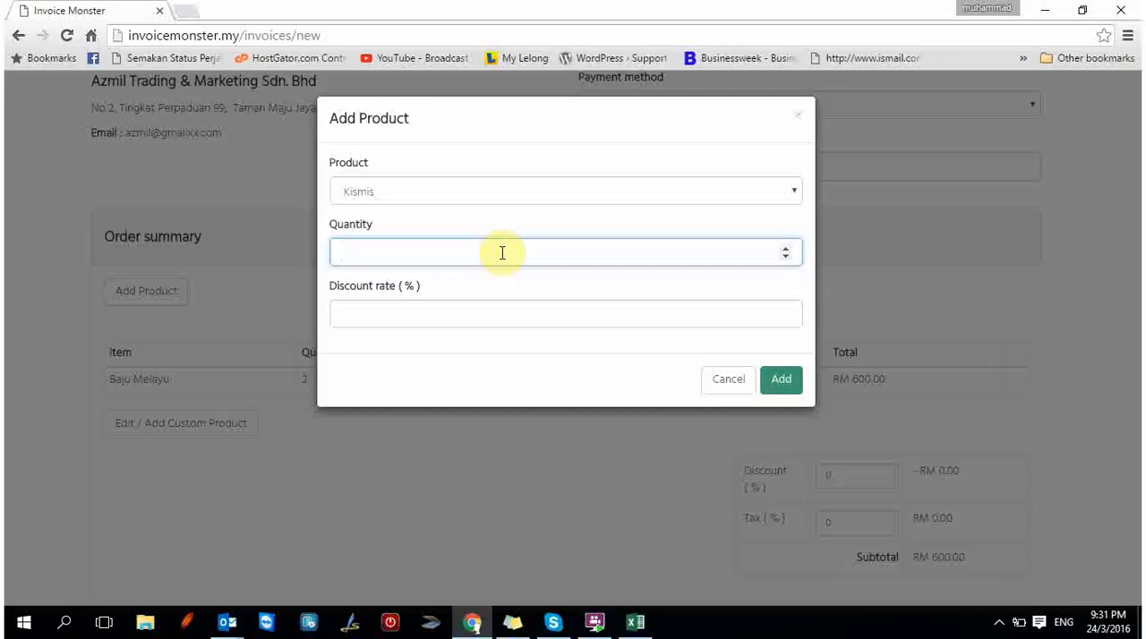
{"action": "type", "text": "5"}
{"action": "left_click", "coordinate": [778, 392]}
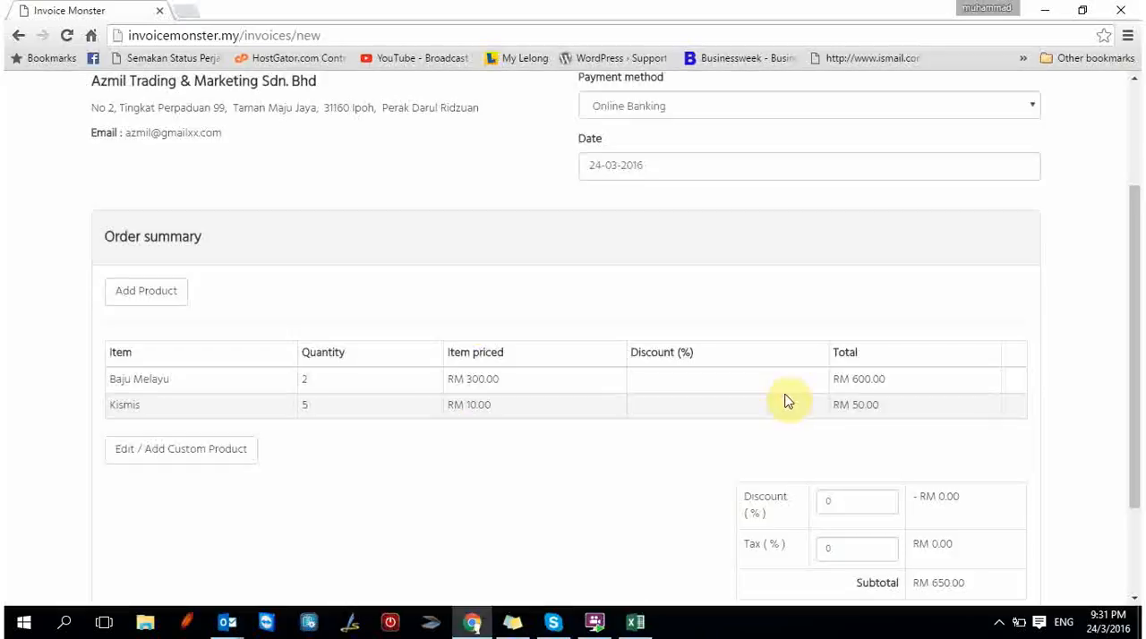
Choose to send the invoice to the client's e-mail and save the invoice.
{"action": "scroll", "coordinate": [787, 401], "scroll_direction": "down", "scroll_amount": 3}
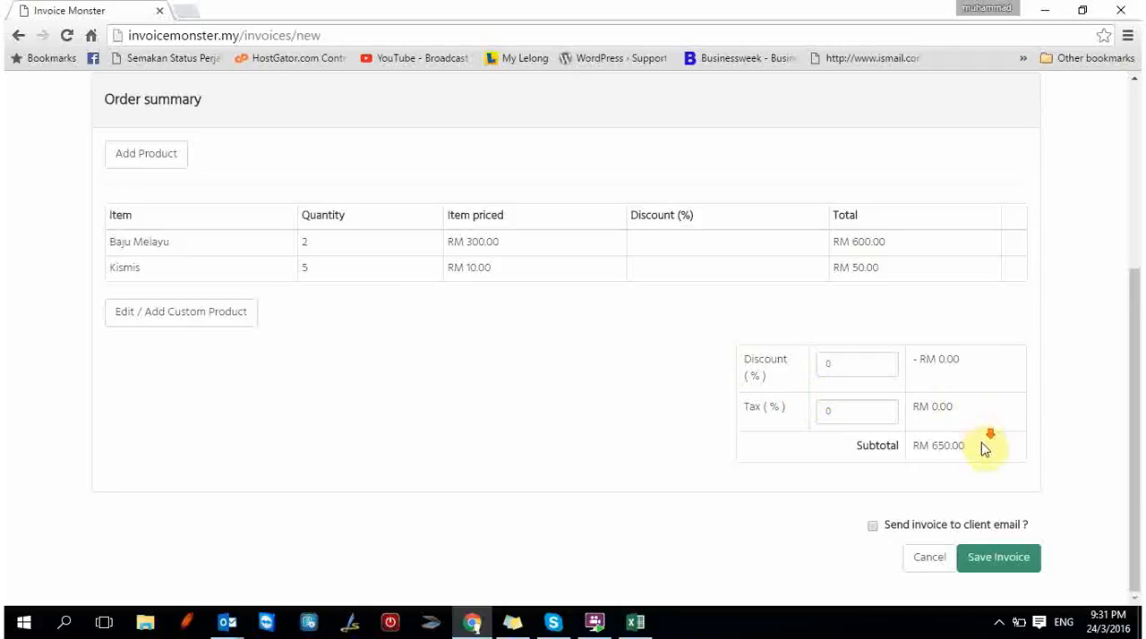
{"action": "left_click", "coordinate": [874, 527]}
{"action": "left_click", "coordinate": [1032, 571]}
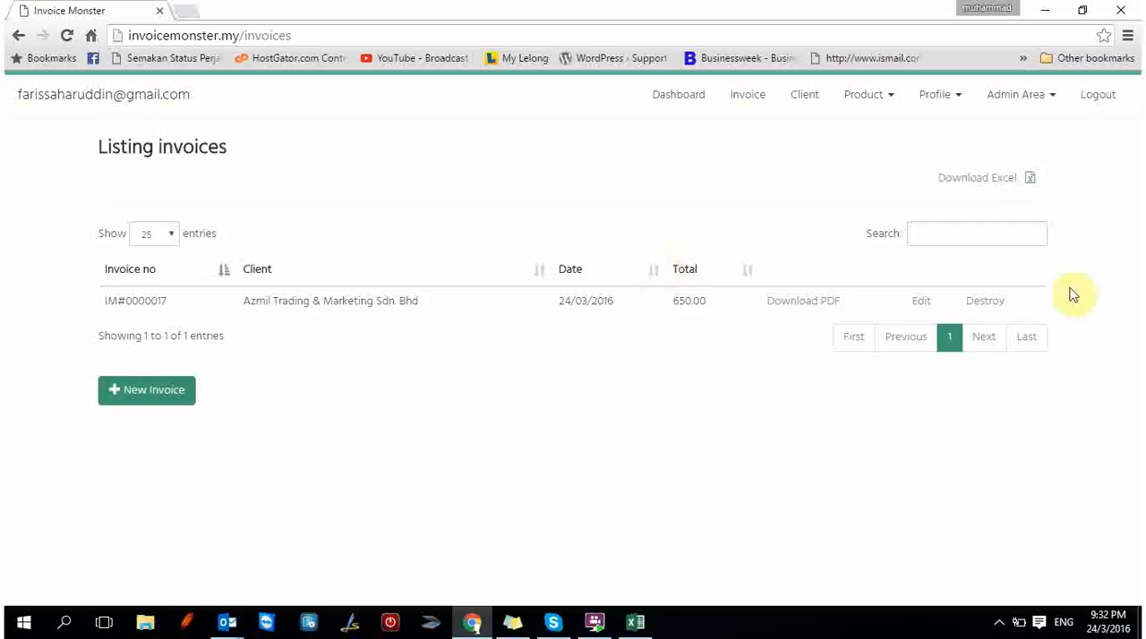
Open the saved invoice's PDF and review its company details, billing details and order summary.
{"action": "left_click", "coordinate": [825, 306]}
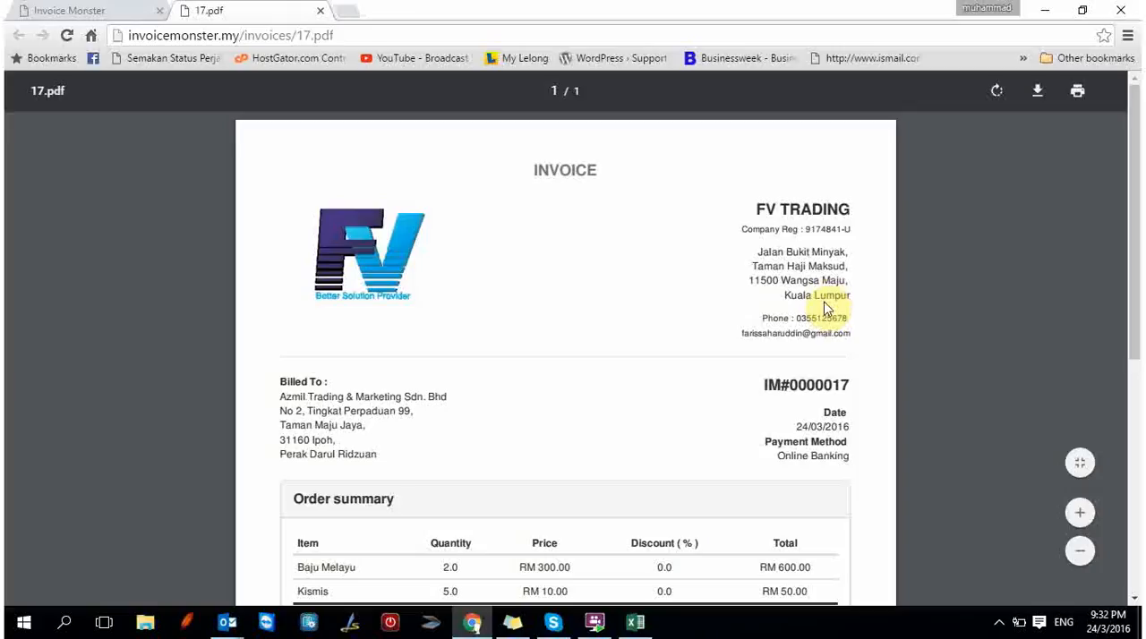
{"action": "scroll", "coordinate": [823, 305], "scroll_direction": "down", "scroll_amount": 2}
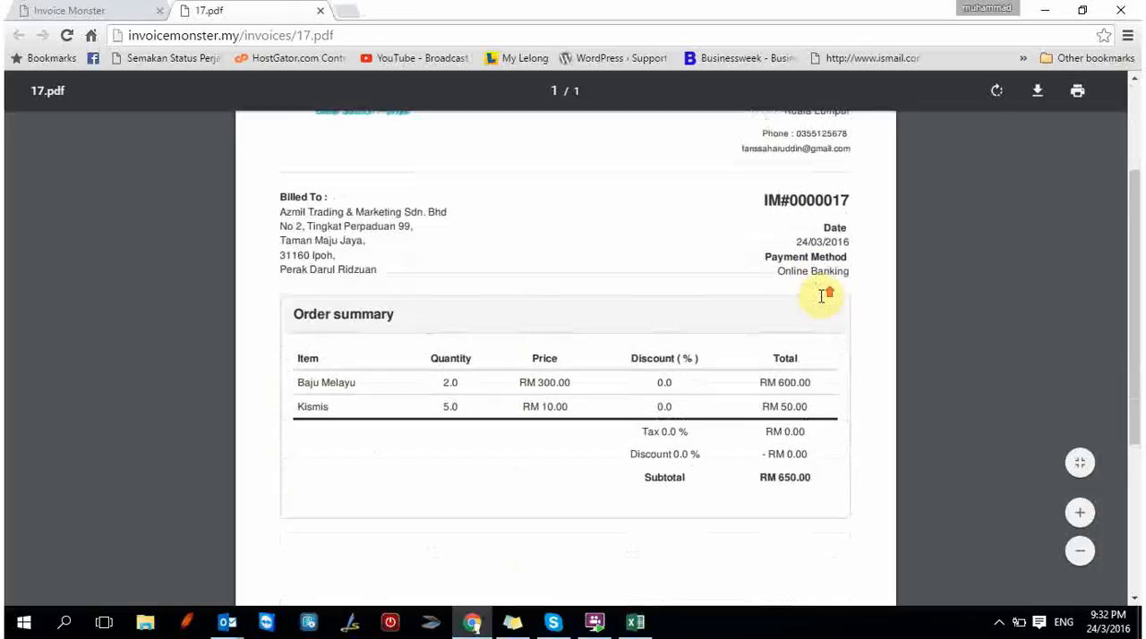
{"action": "scroll", "coordinate": [824, 295], "scroll_direction": "up", "scroll_amount": 1}
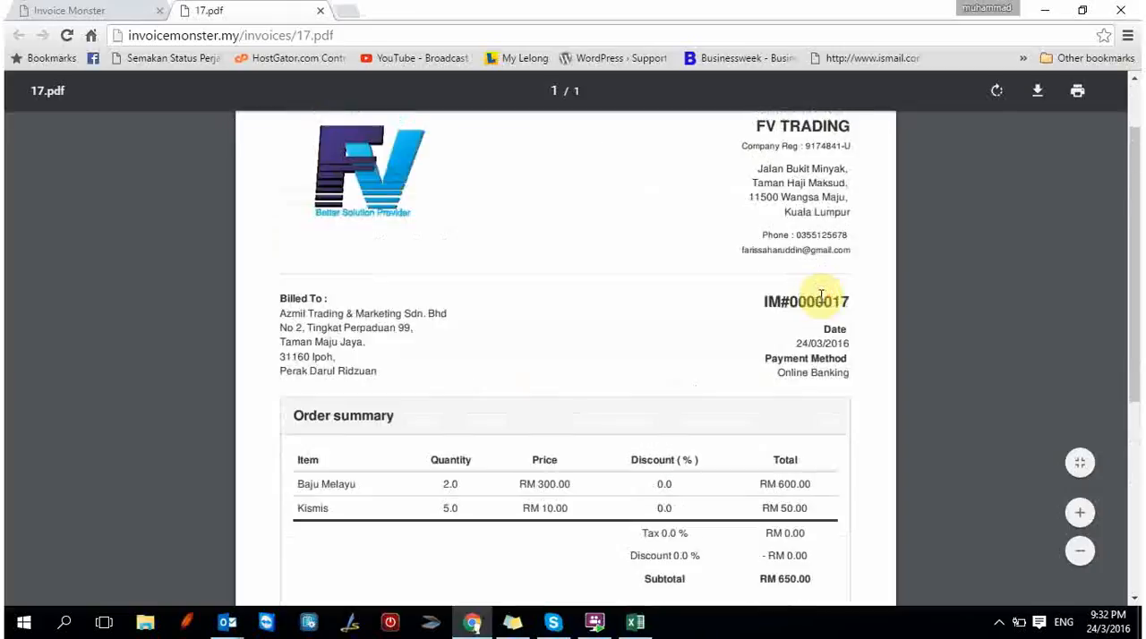
{"action": "scroll", "coordinate": [819, 294], "scroll_direction": "up", "scroll_amount": 1}
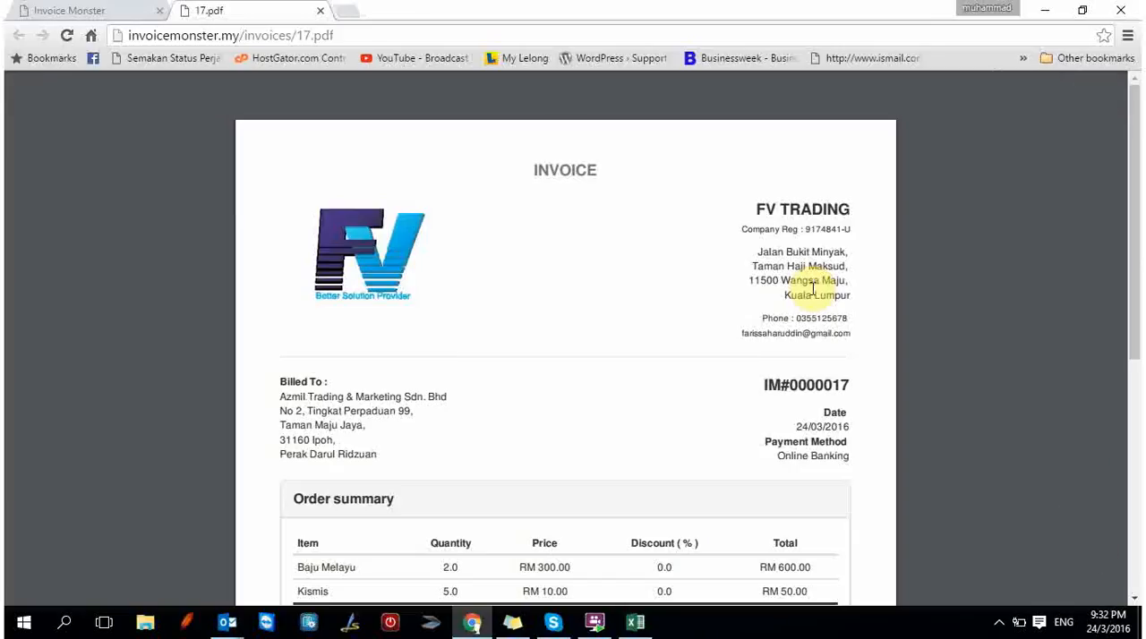
{"action": "scroll", "coordinate": [811, 289], "scroll_direction": "down", "scroll_amount": 5}
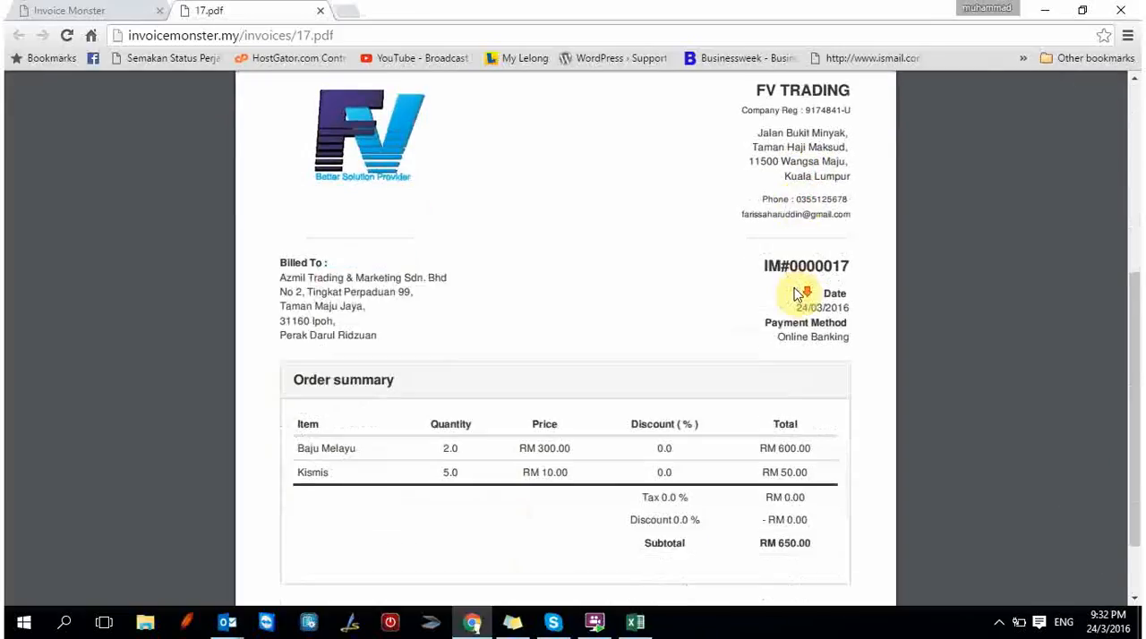
Return to the invoice list and download the Excel report for Azmil Trading & Marketing Sdn. Bhd for March 2016, leaving the day blank.
{"action": "scroll", "coordinate": [798, 293], "scroll_direction": "up", "scroll_amount": 5}
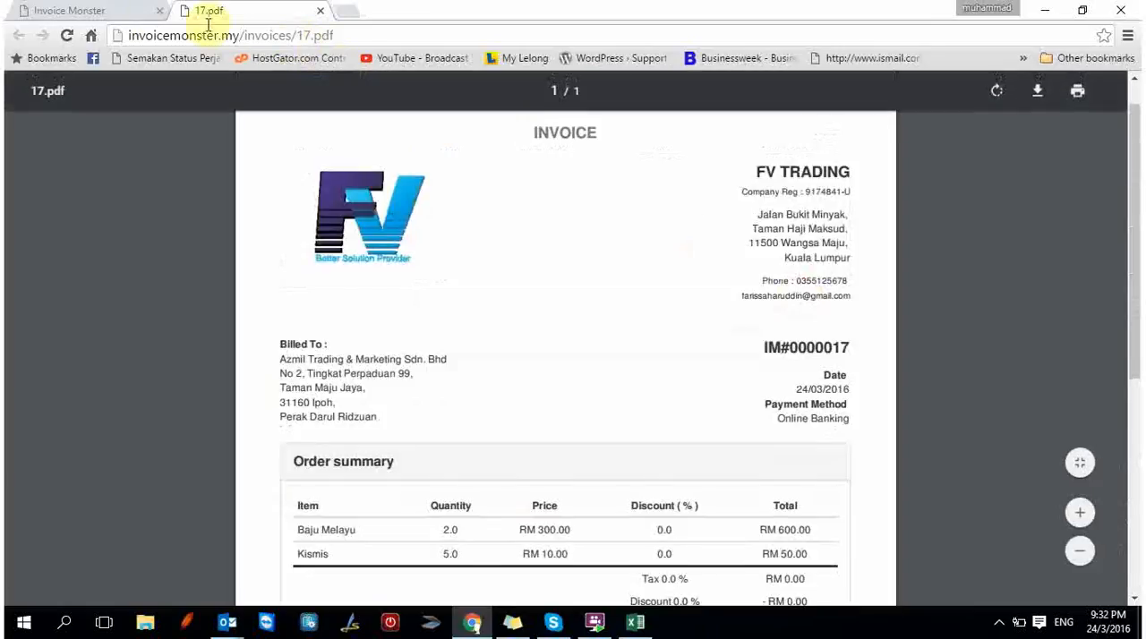
{"action": "left_click", "coordinate": [144, 10]}
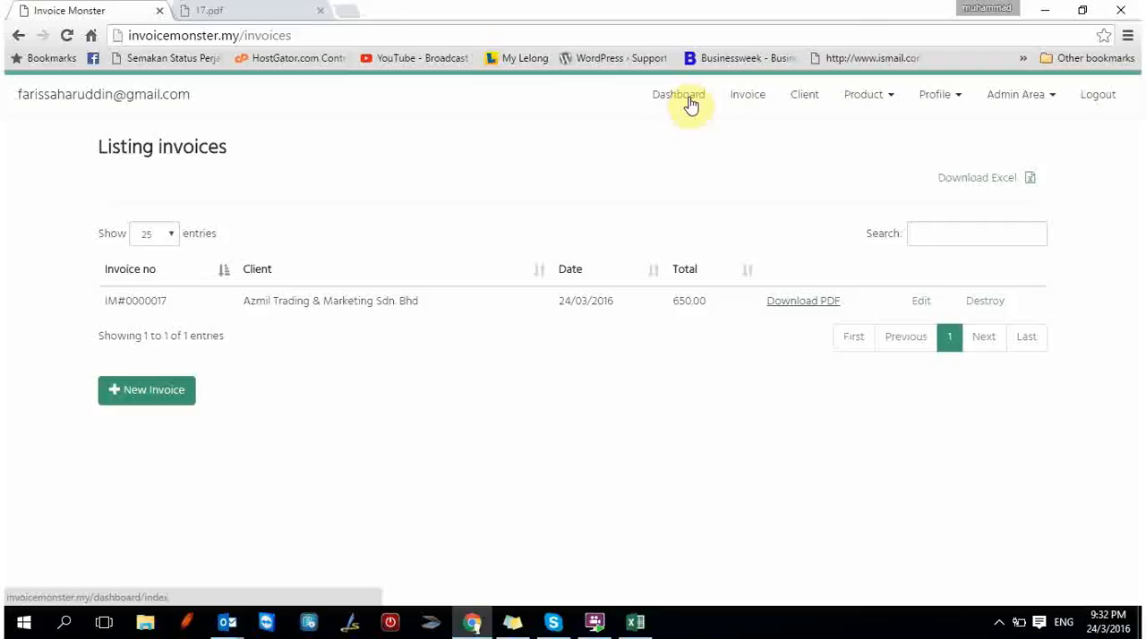
{"action": "left_click", "coordinate": [975, 179]}
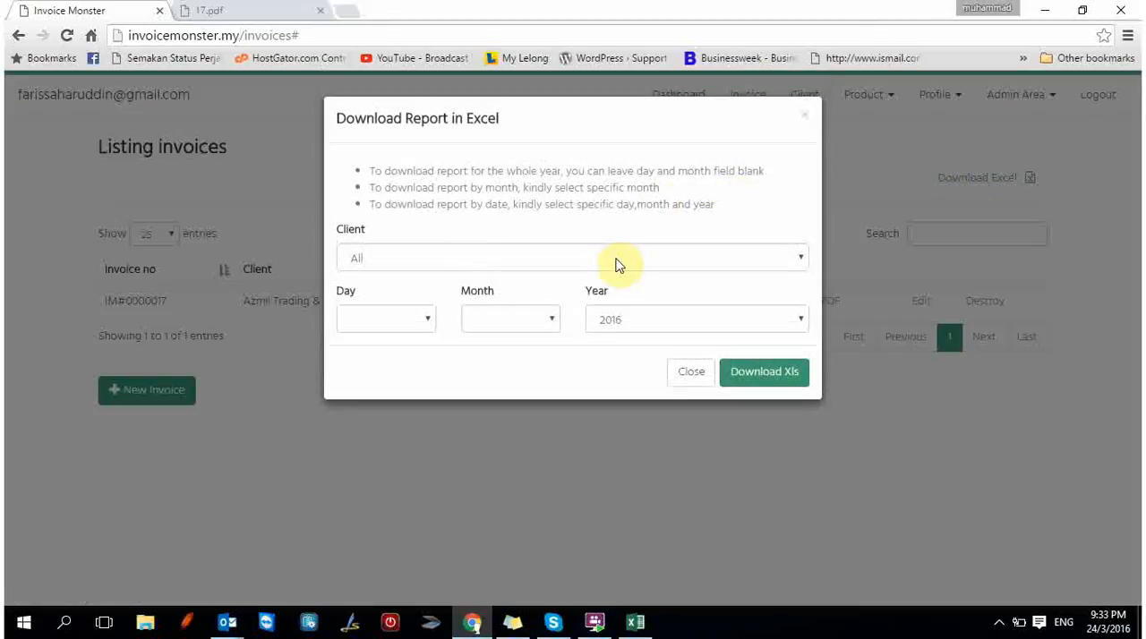
{"action": "left_click", "coordinate": [614, 259]}
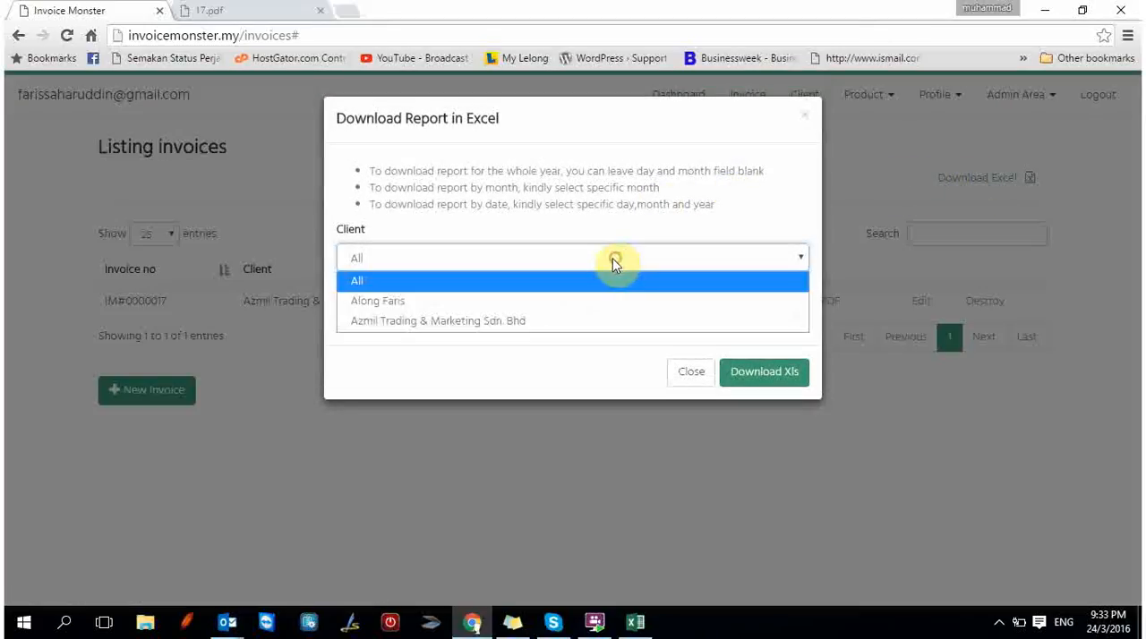
{"action": "left_click", "coordinate": [594, 320]}
{"action": "left_click", "coordinate": [529, 319]}
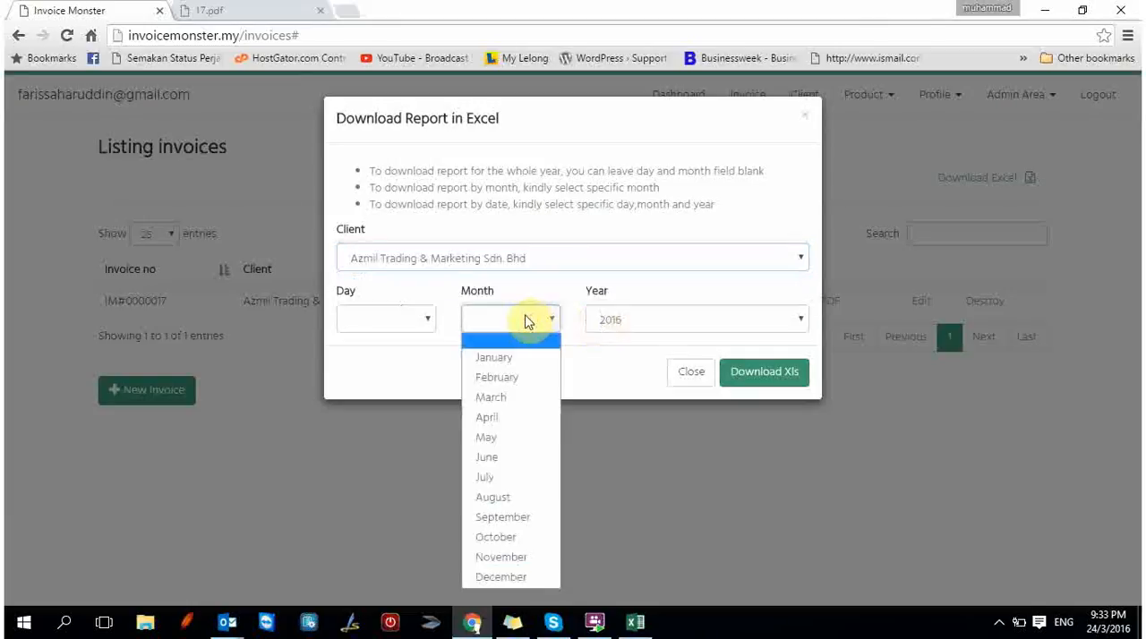
{"action": "left_click", "coordinate": [527, 398]}
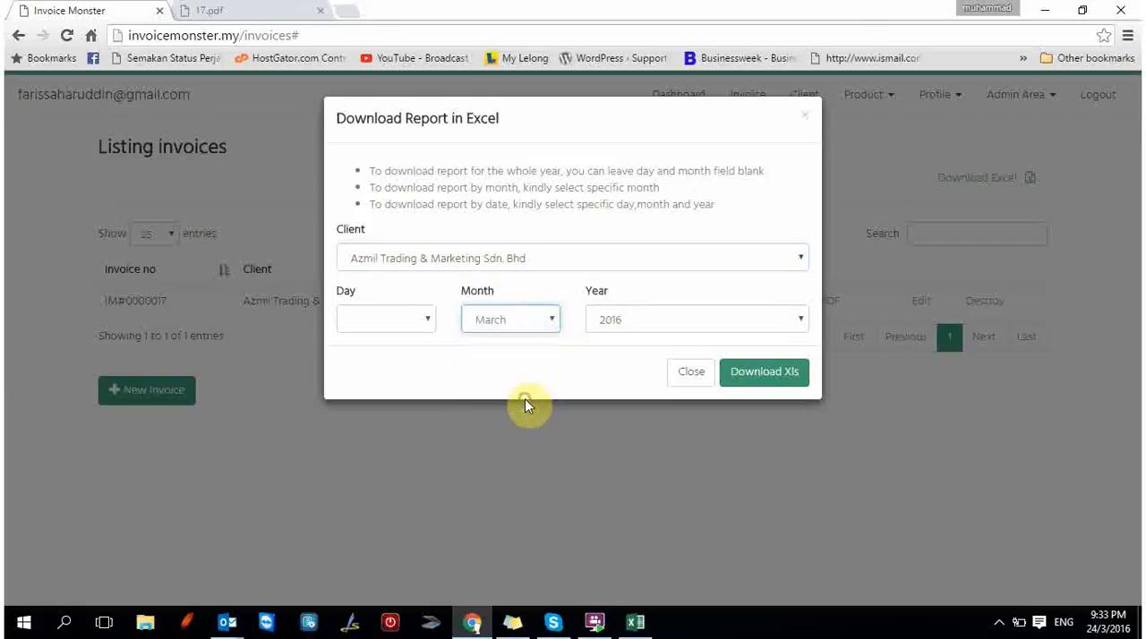
{"action": "left_click", "coordinate": [784, 382]}
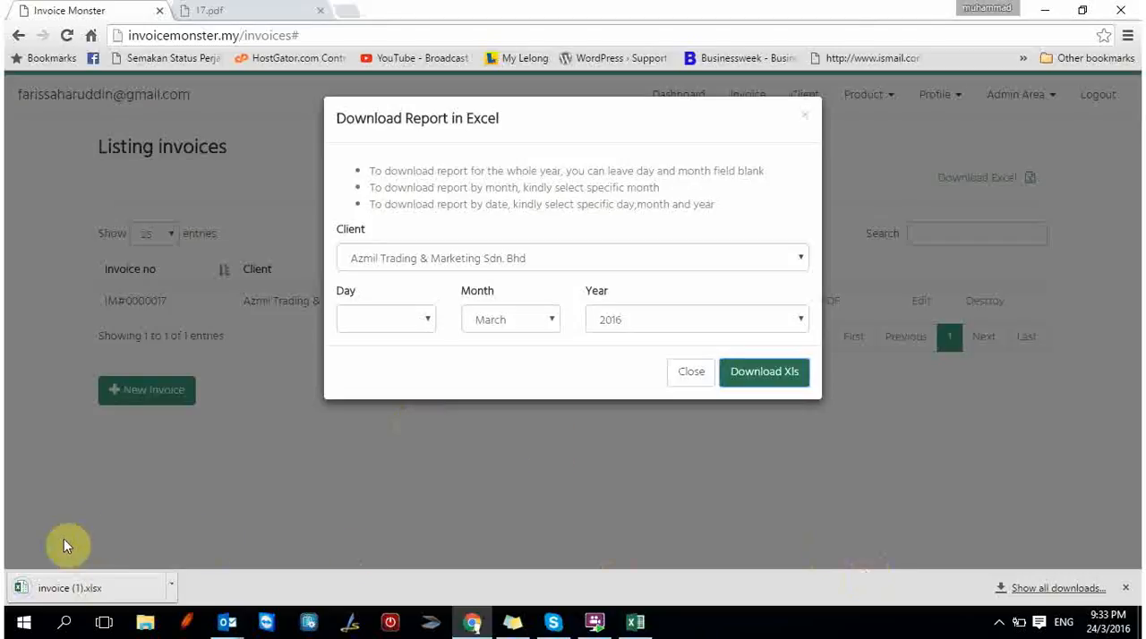
{"action": "right_click", "coordinate": [50, 594]}
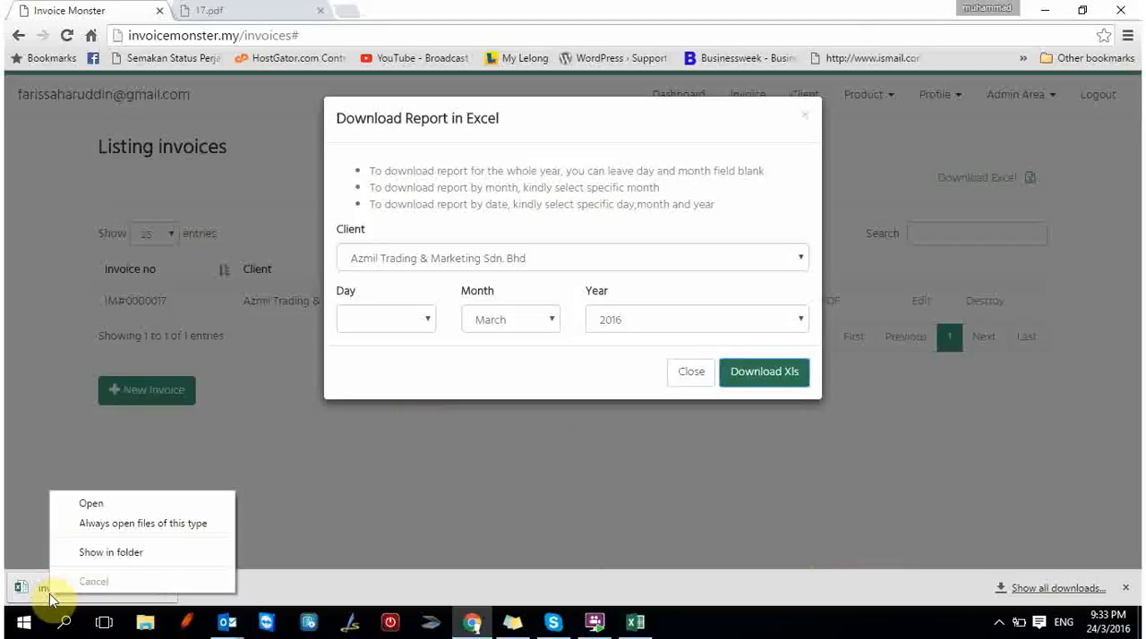
{"action": "left_click", "coordinate": [327, 483]}
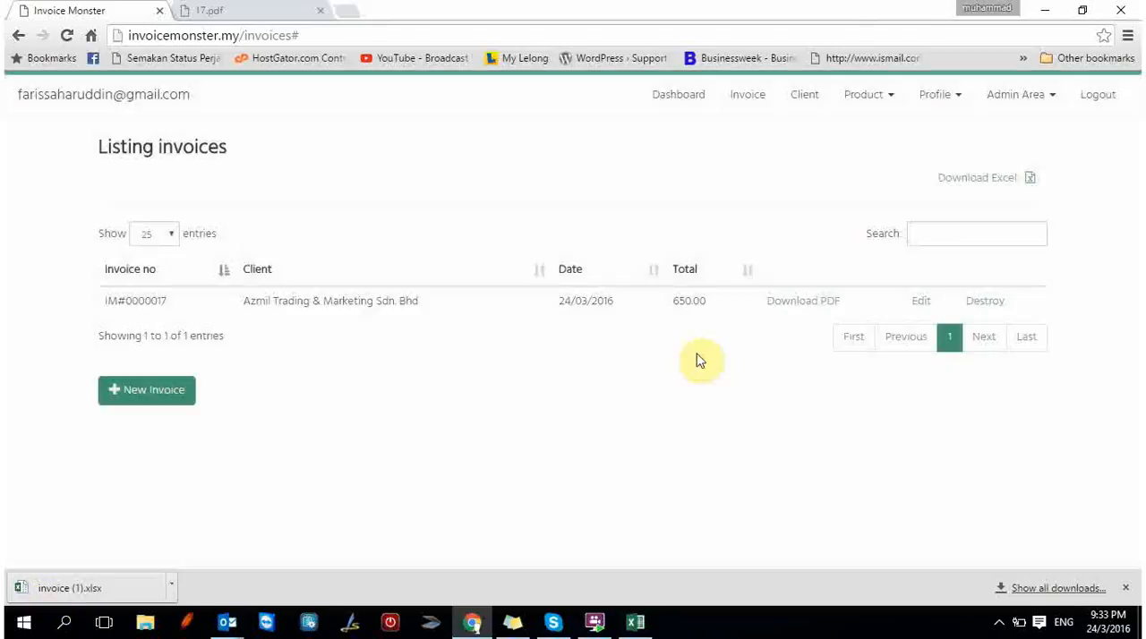
Open the dashboard and review the sales totals and the statistics charts for the last 7 days and the year 2016.
{"action": "left_click", "coordinate": [692, 94]}
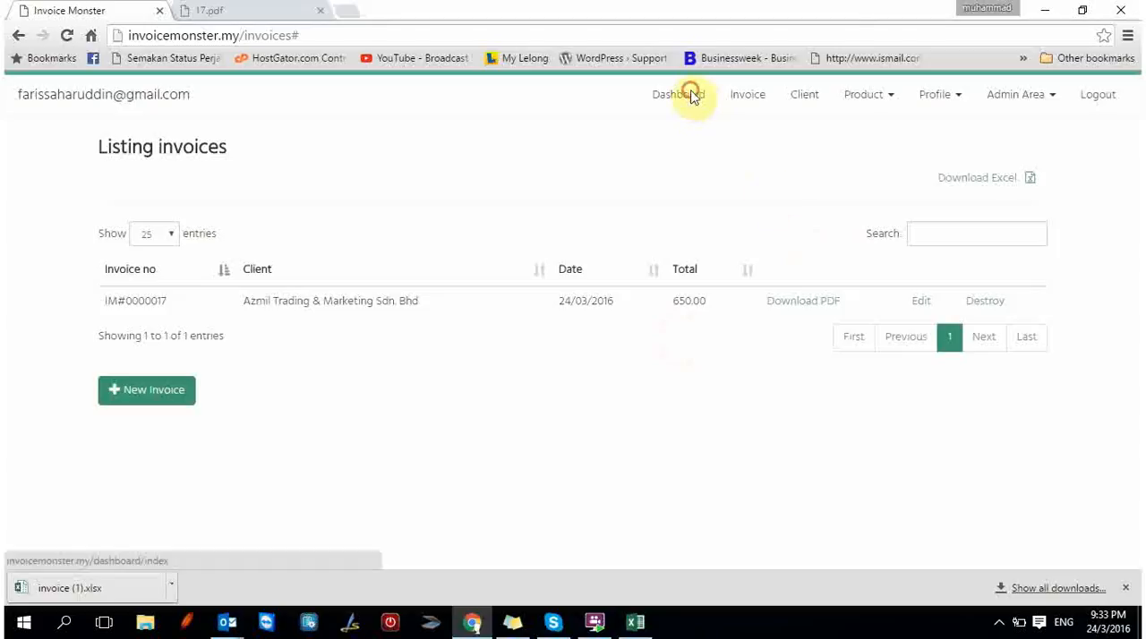
{"action": "scroll", "coordinate": [712, 137], "scroll_direction": "down", "scroll_amount": 1}
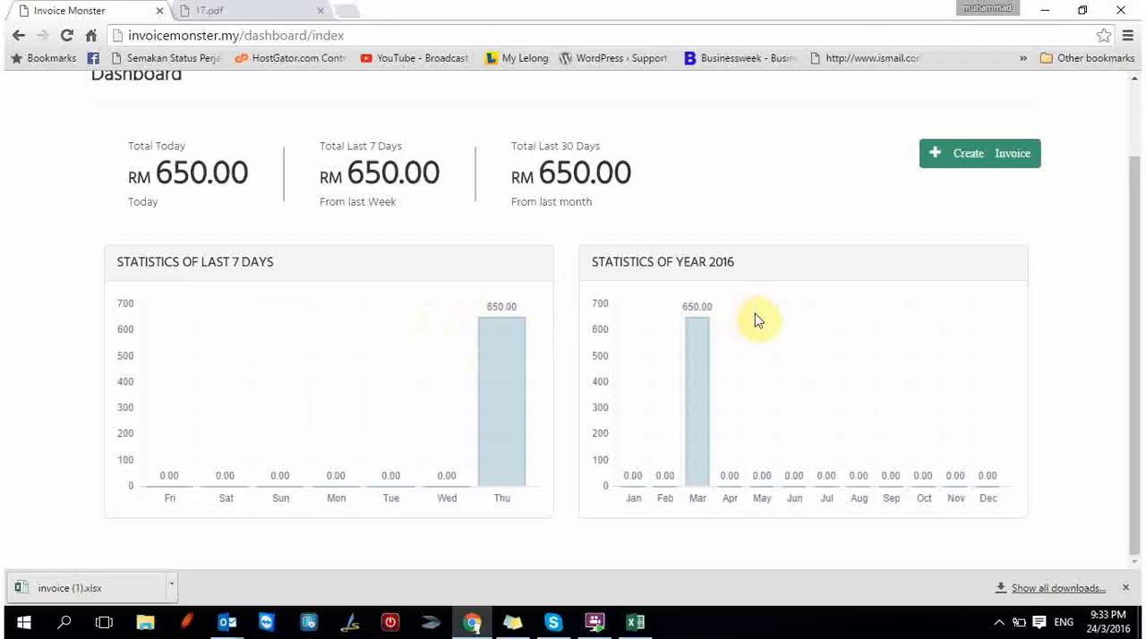
{"action": "scroll", "coordinate": [756, 314], "scroll_direction": "up", "scroll_amount": 1}
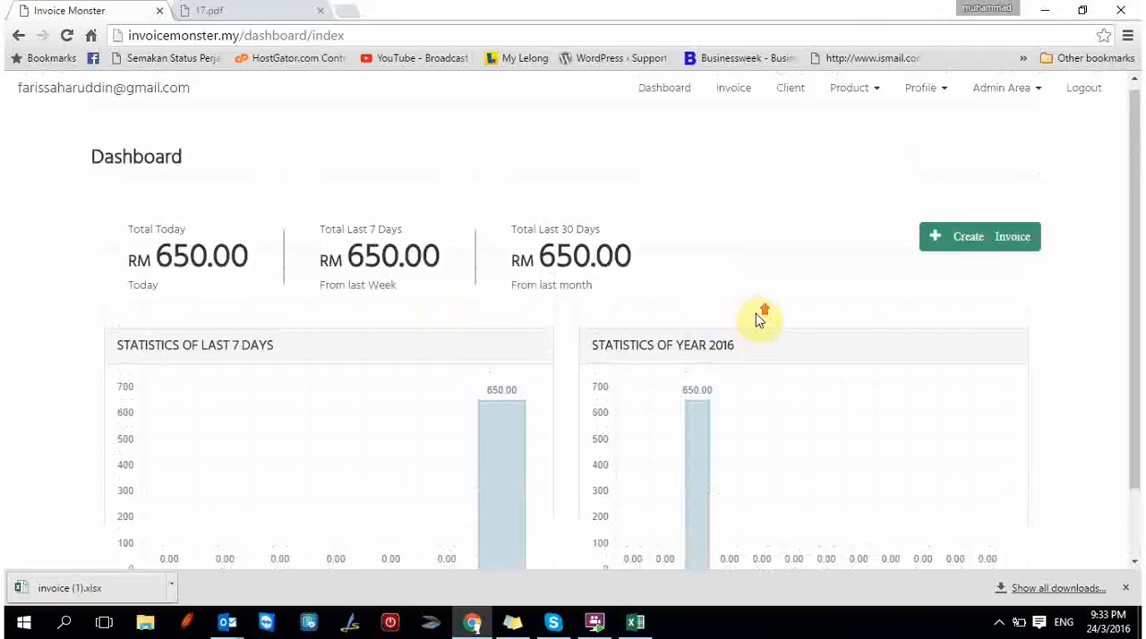
{"action": "left_click", "coordinate": [998, 621]}
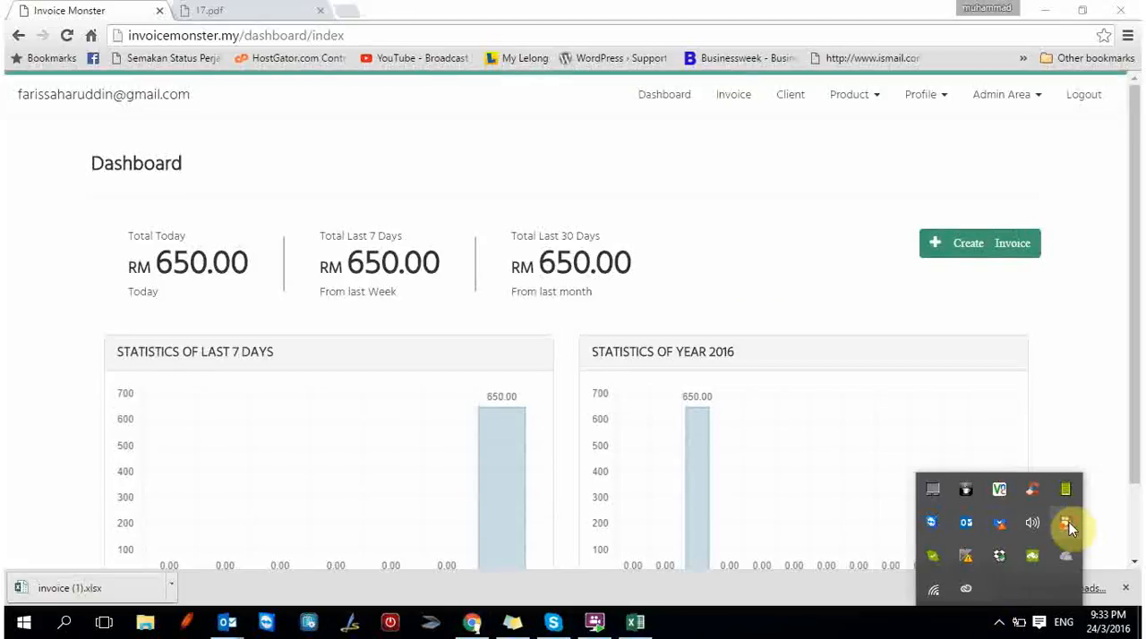